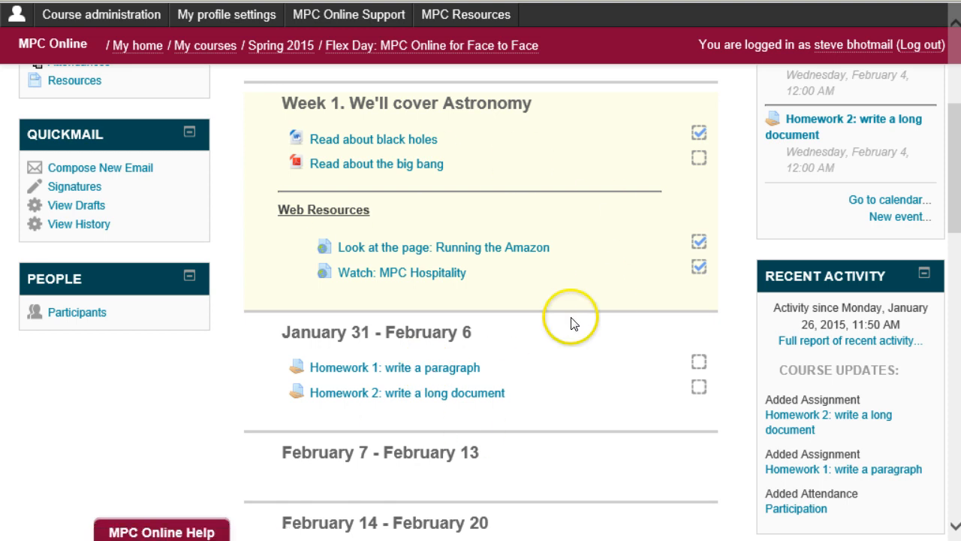
Open the assignment "Homework 1: write a paragraph", read its instructions, and start adding a submission
click(433, 368)
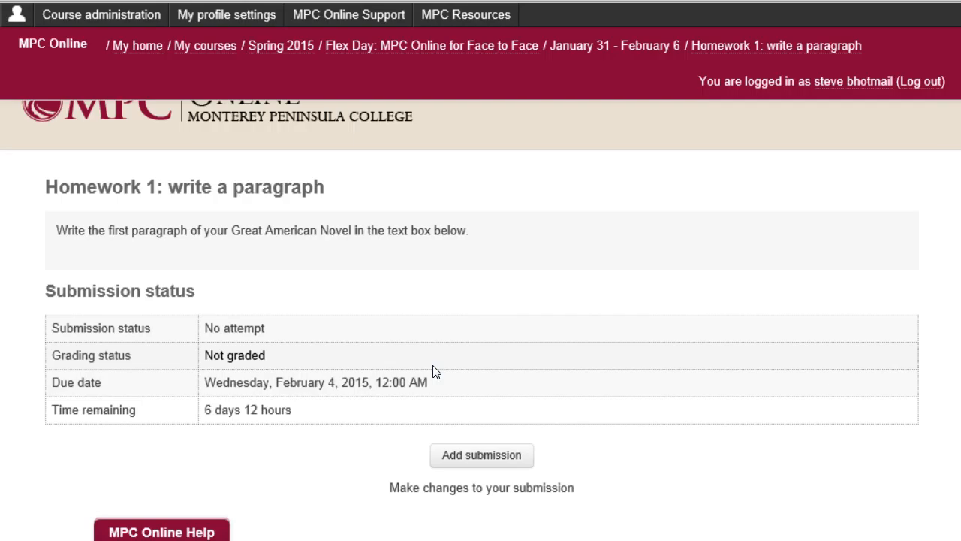
scroll(534, 339, down, 1)
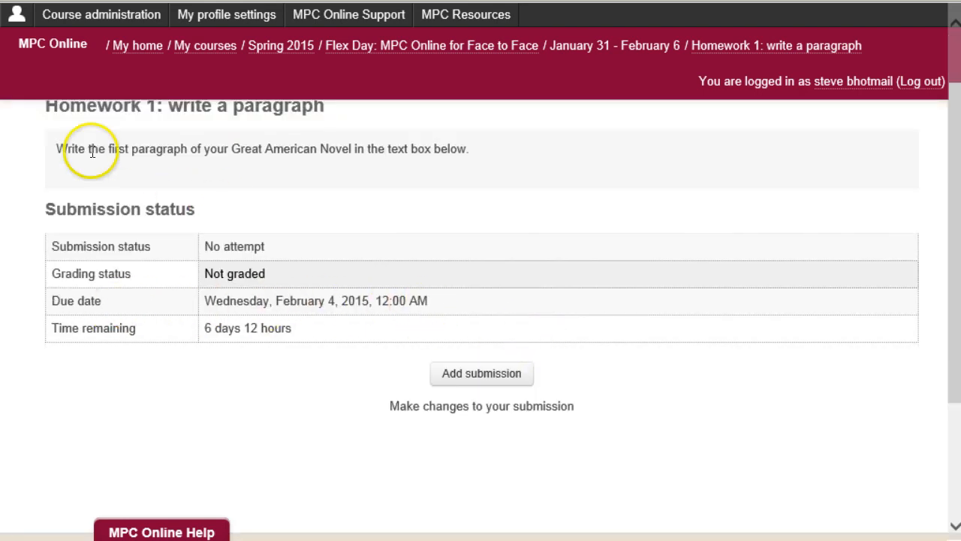
drag(57, 149, 484, 148)
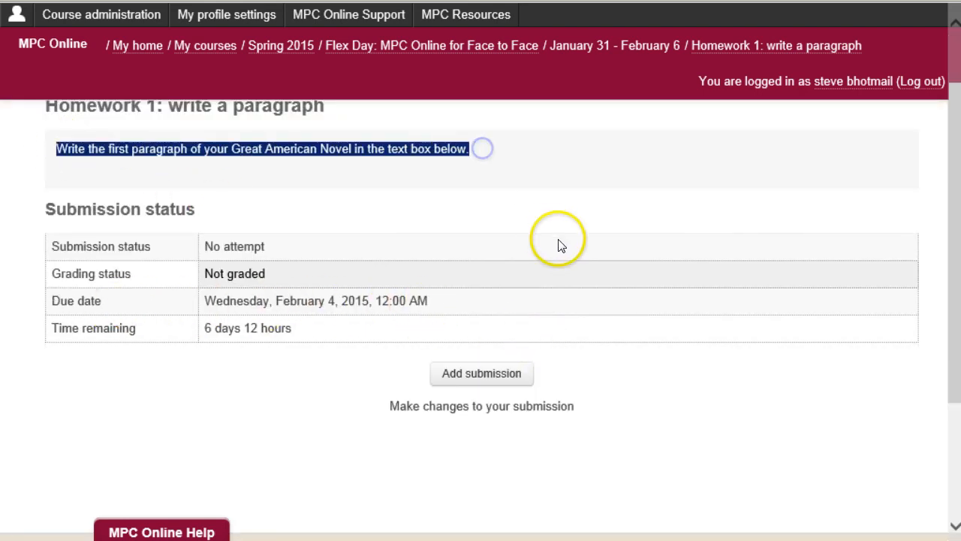
scroll(607, 266, down, 1)
scroll(611, 271, up, 1)
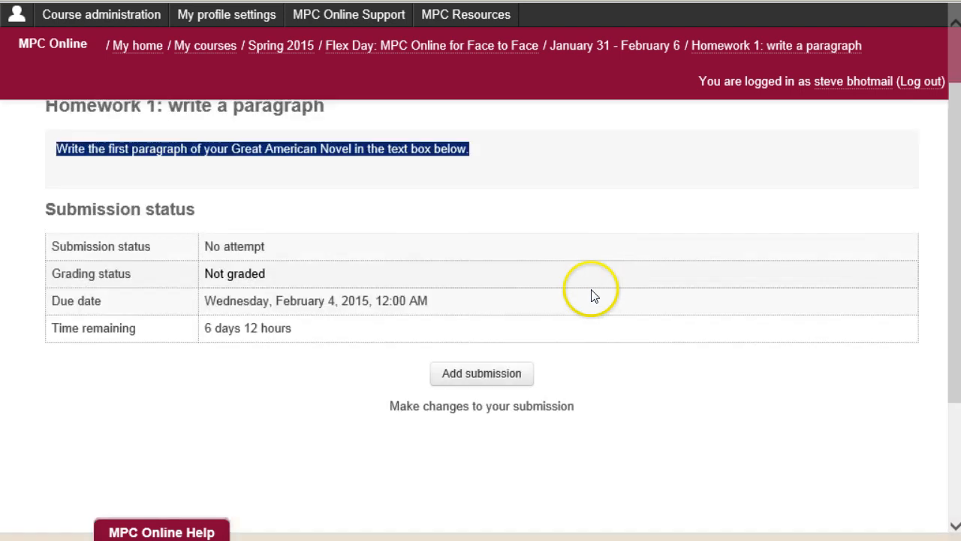
click(491, 374)
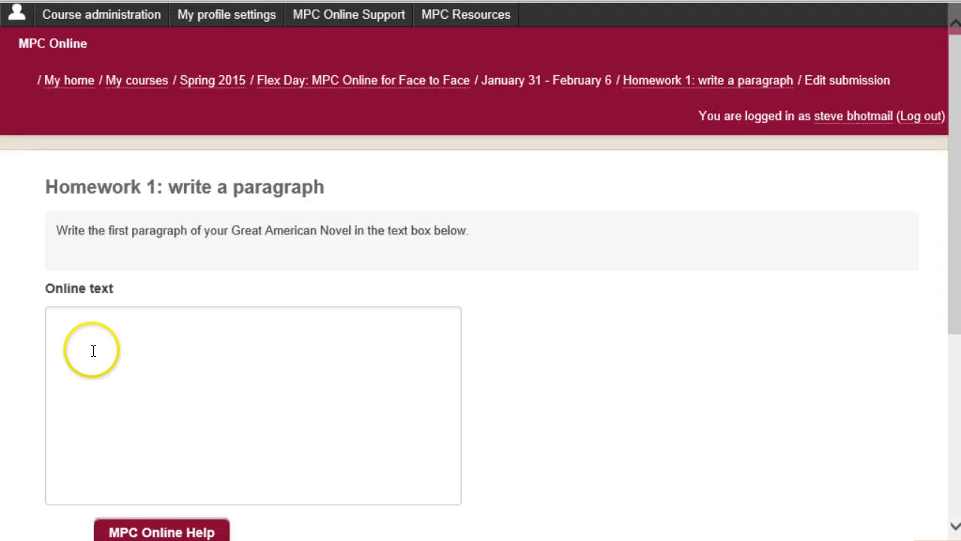
Enter "It was a dark and stormy night." as the online text for Homework 1 and save the submission
click(92, 353)
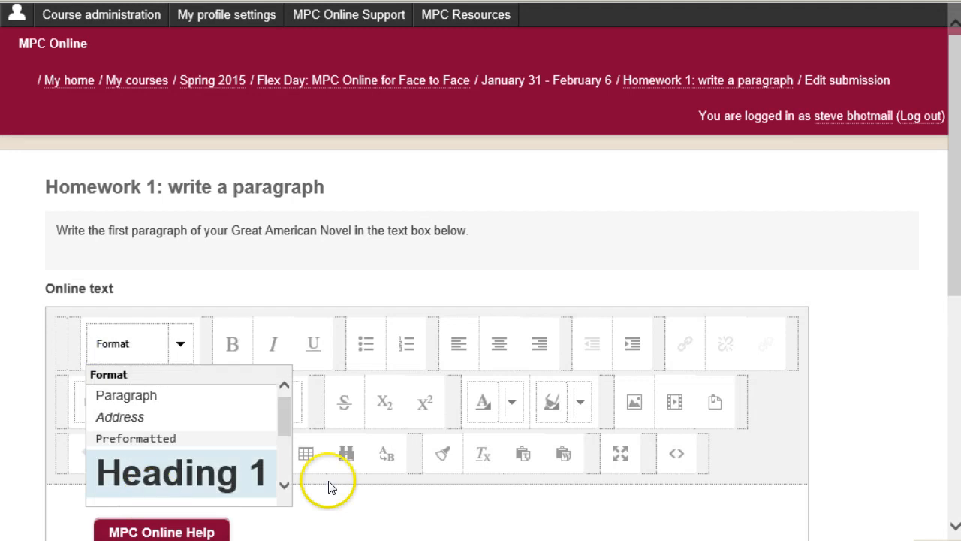
click(748, 504)
scroll(424, 367, down, 2)
click(224, 360)
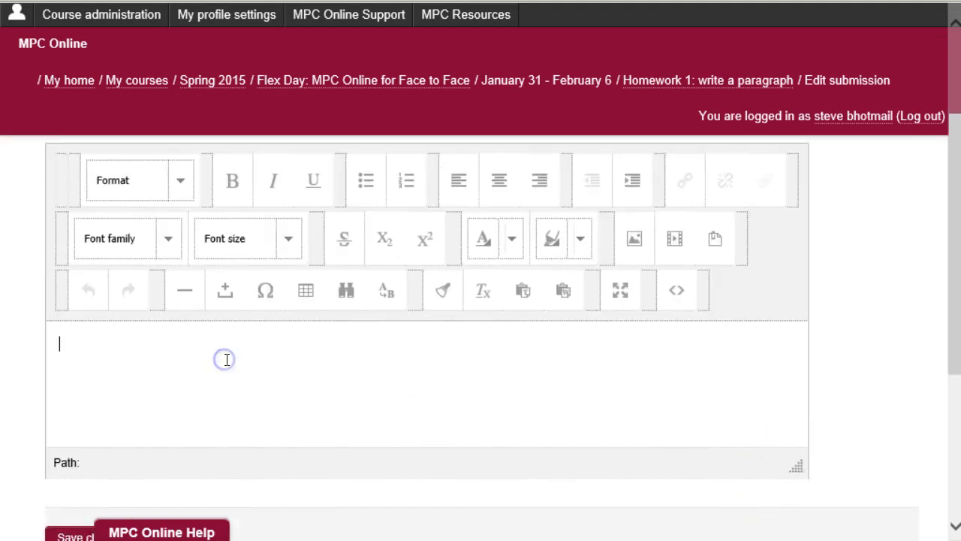
text(It wa)
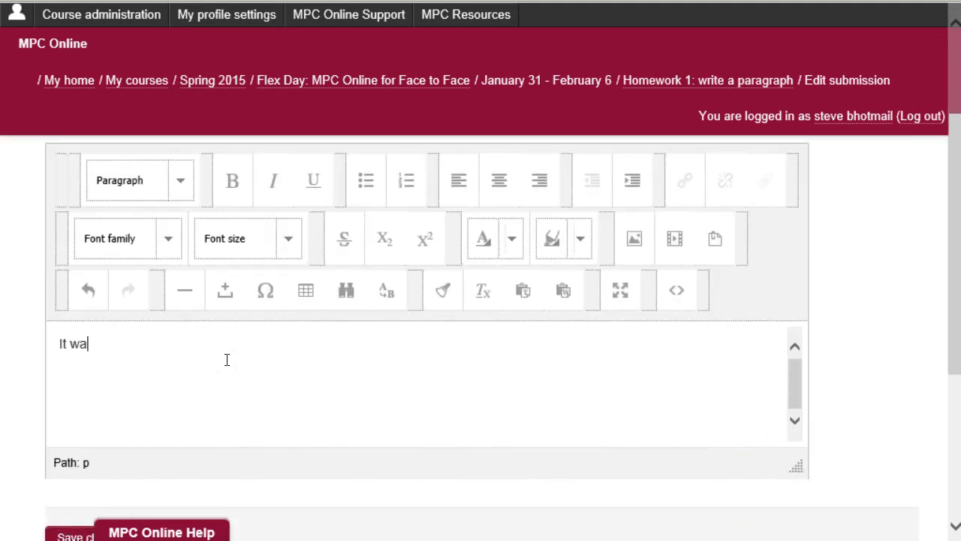
text(s a dark and stormy night.)
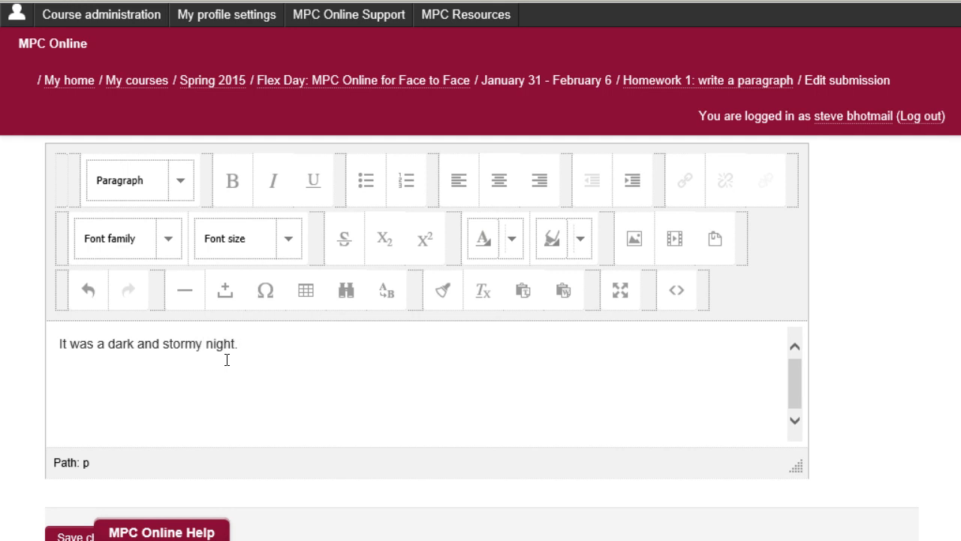
scroll(293, 362, down, 2)
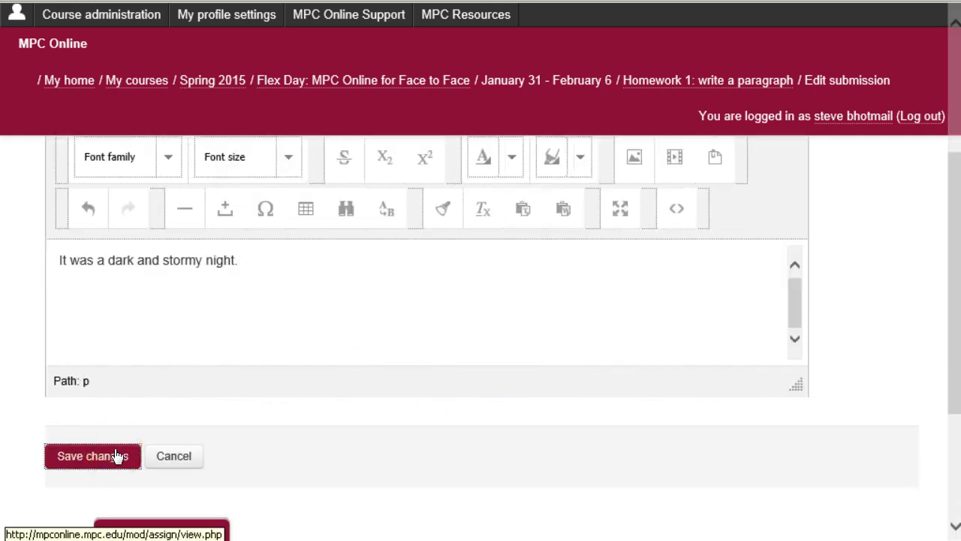
click(116, 456)
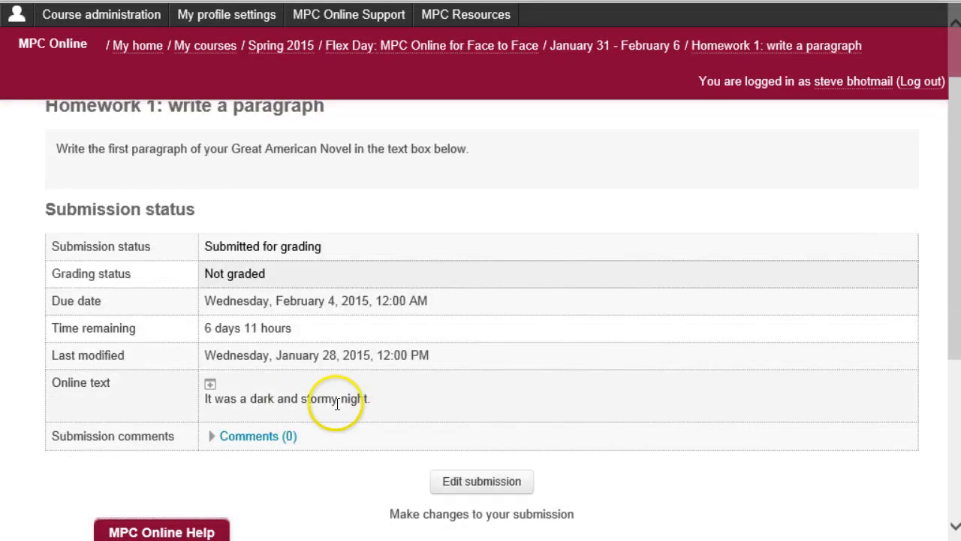
Check the Homework 1 submission status and return to the Flex Day: MPC Online for Face to Face course page
scroll(614, 403, down, 2)
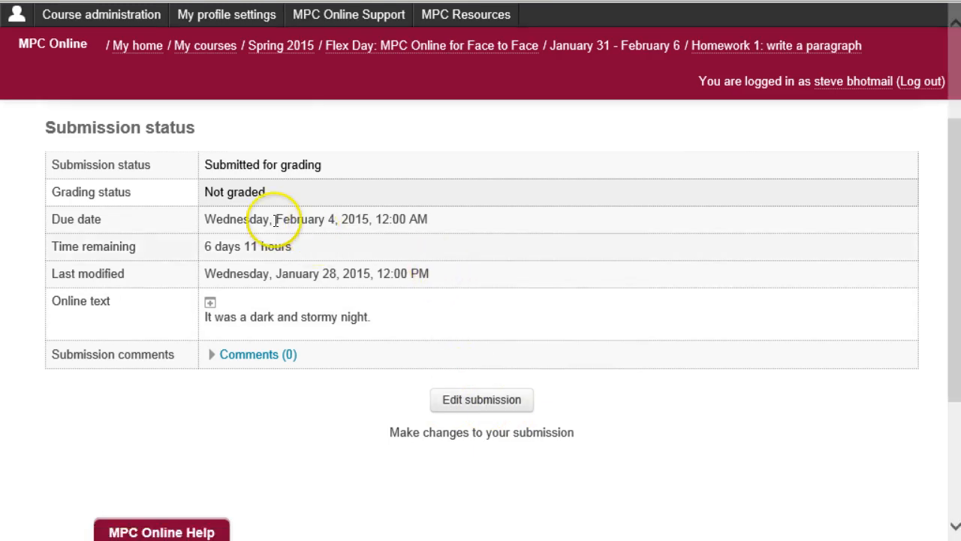
scroll(429, 333, up, 3)
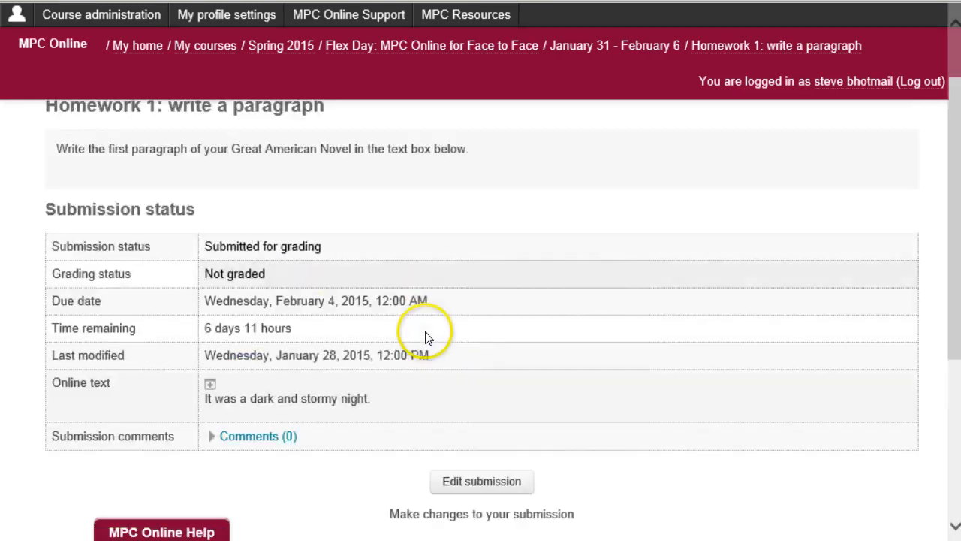
click(441, 49)
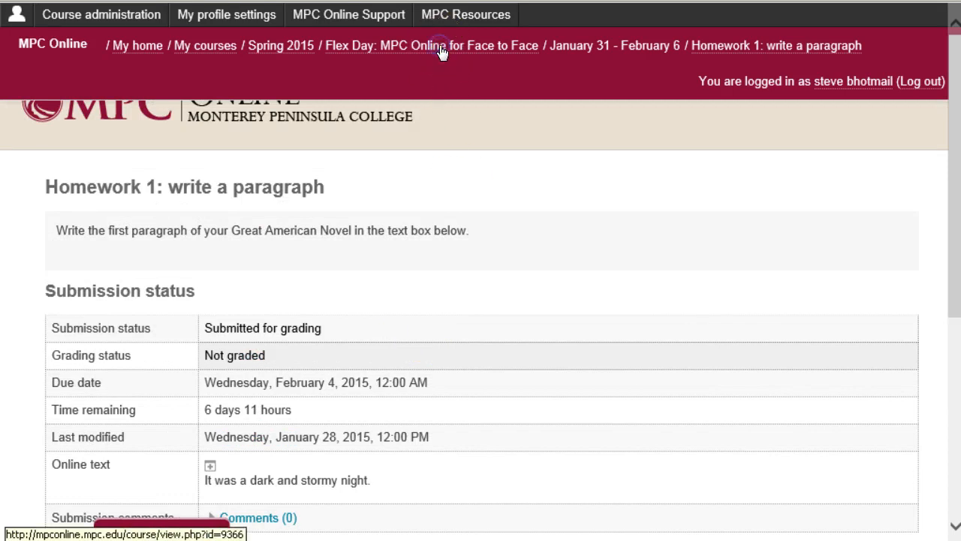
scroll(601, 415, down, 5)
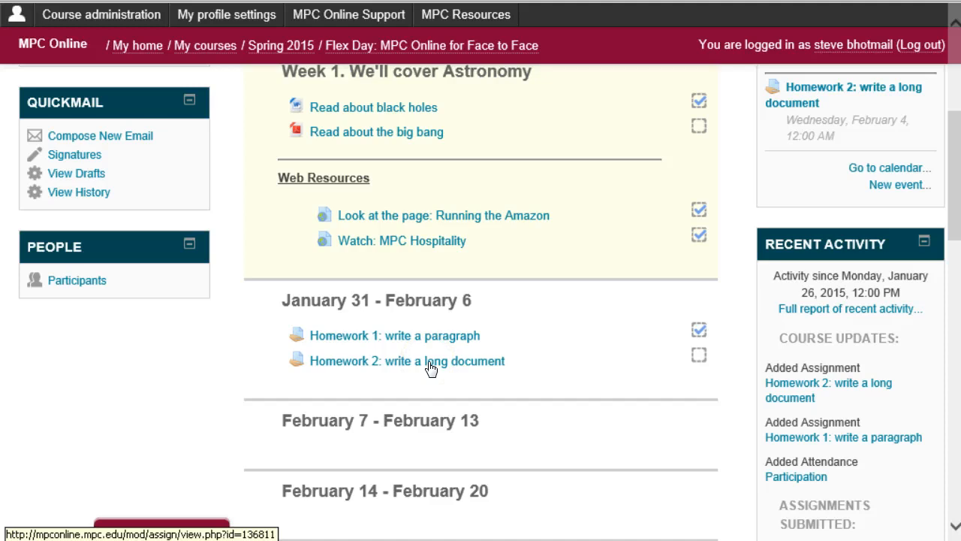
Open the assignment "Homework 2: write a long document", read its instructions, and start adding a file submission
click(430, 367)
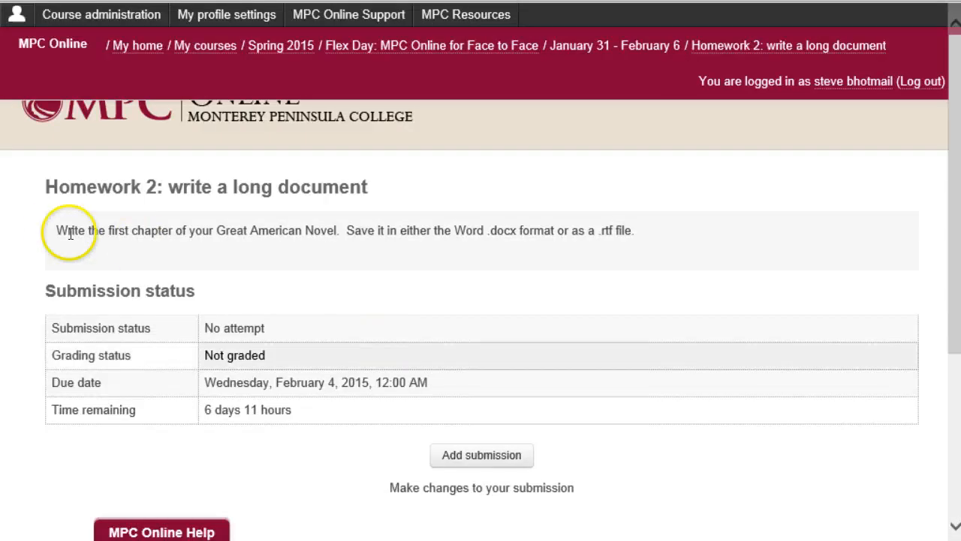
drag(56, 232, 552, 236)
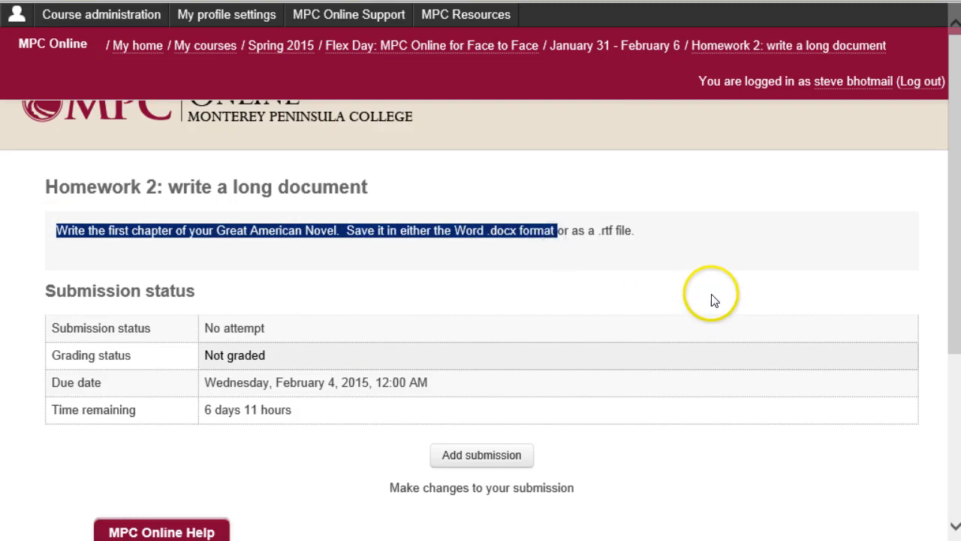
scroll(704, 298, down, 1)
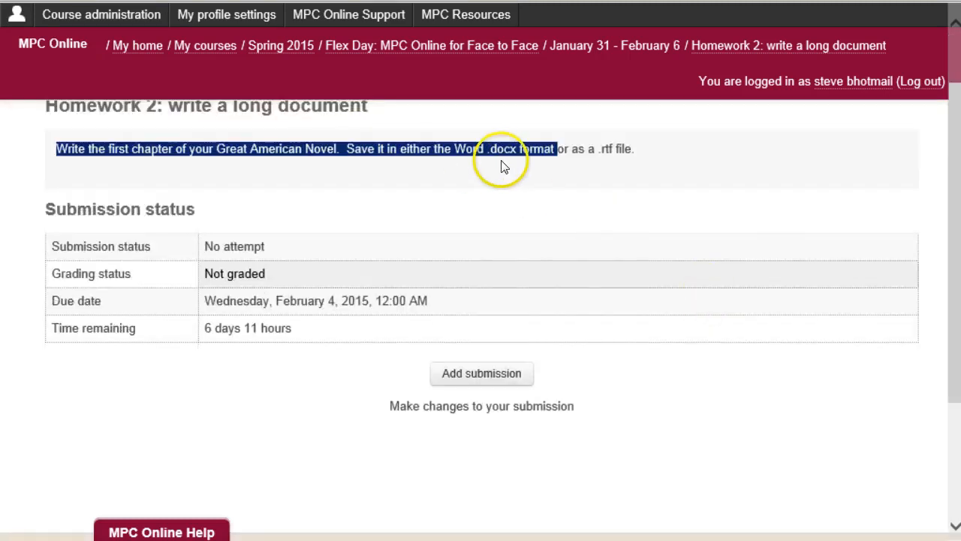
click(479, 376)
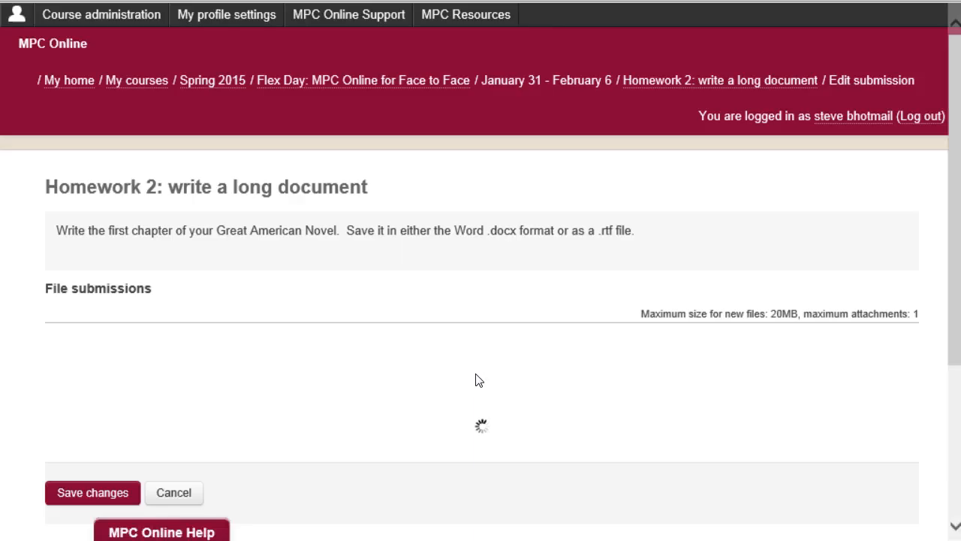
scroll(476, 374, down, 2)
scroll(477, 332, up, 1)
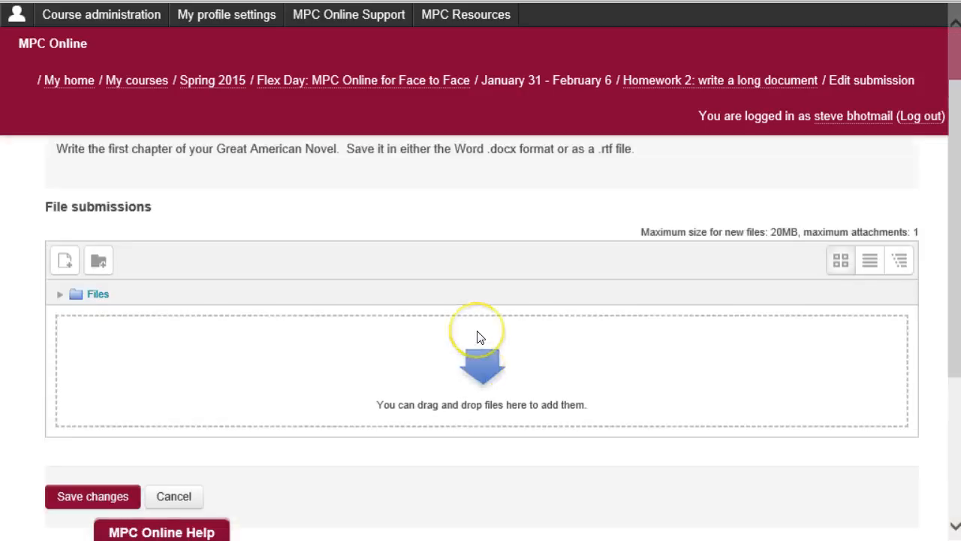
scroll(481, 338, up, 1)
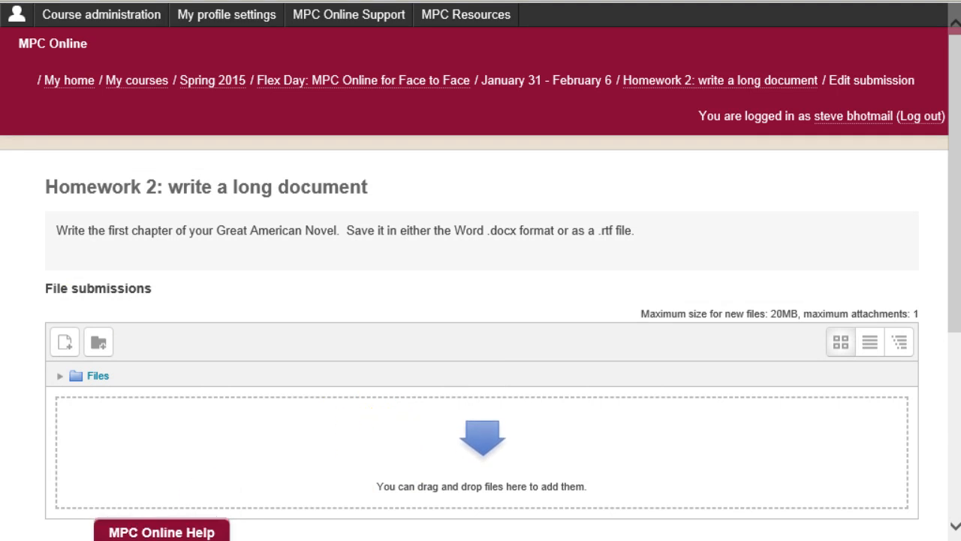
Attach the Great American Novel .docx file from the Documents library to the Homework 2 submission and save it
click(161, 539)
drag(4, 154, 342, 151)
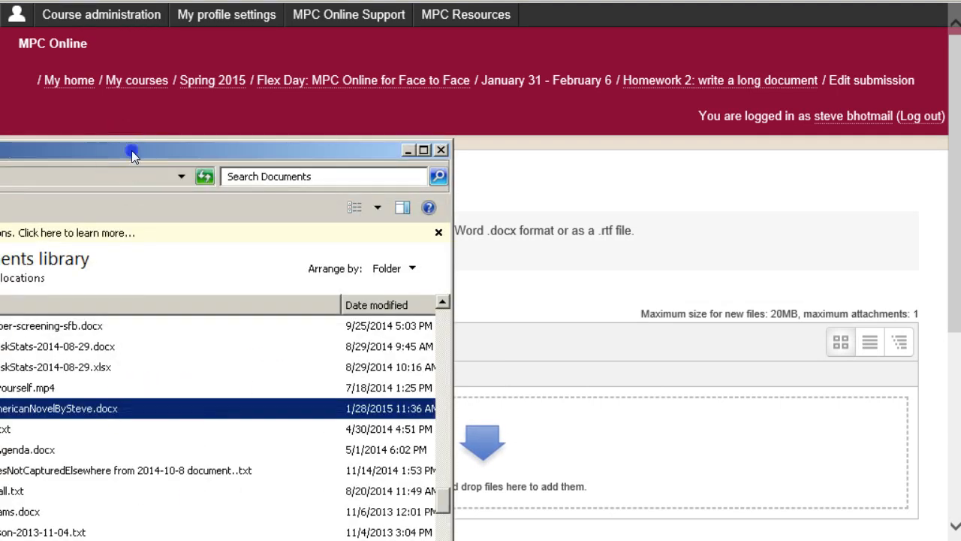
drag(132, 154, 258, 146)
drag(139, 402, 681, 444)
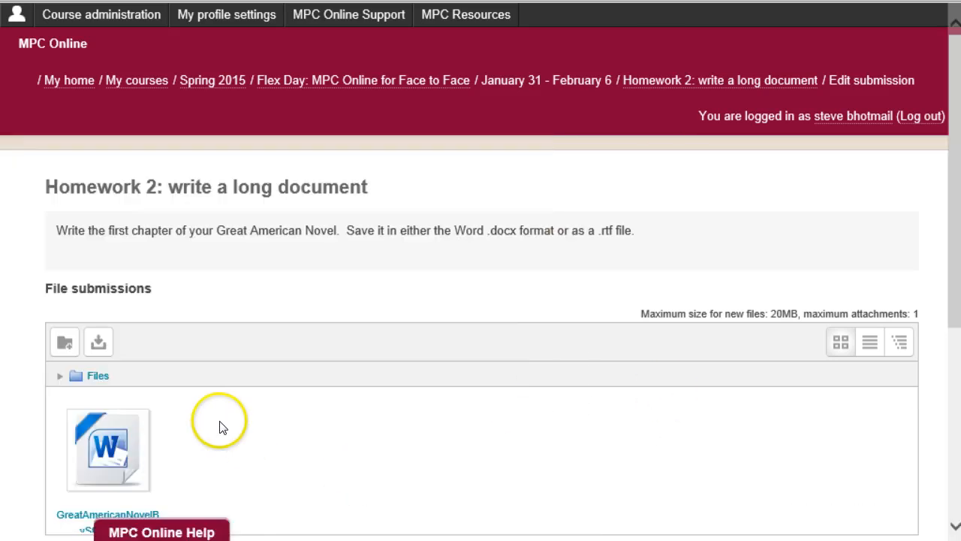
scroll(218, 413, down, 2)
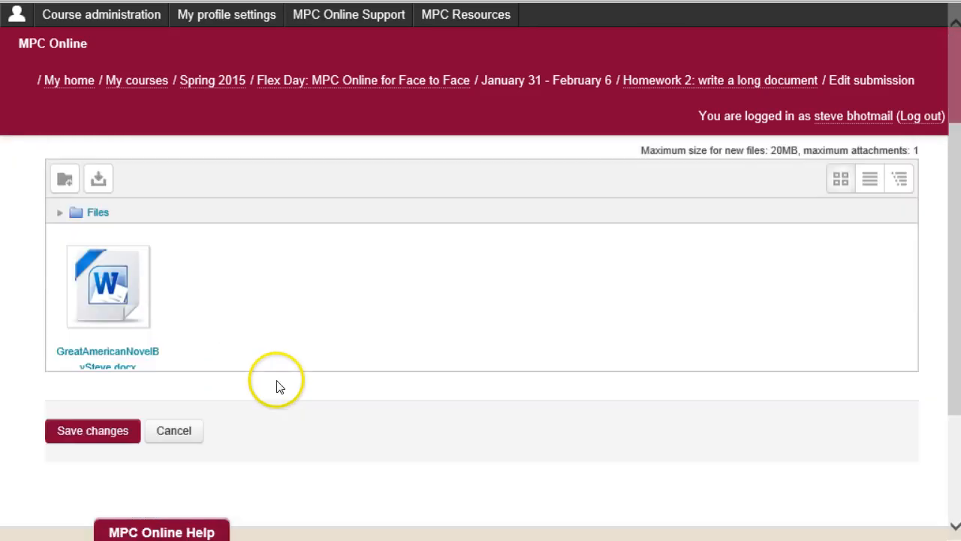
click(90, 434)
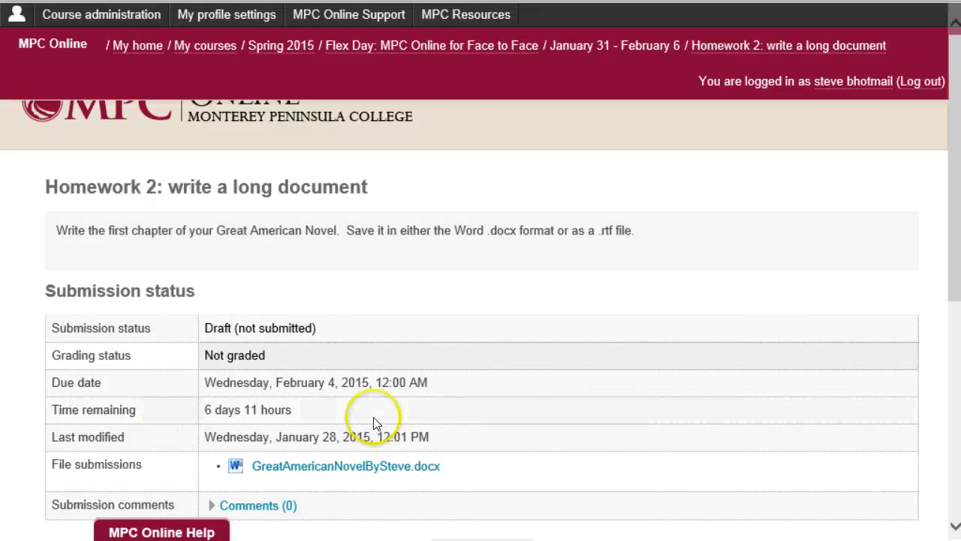
Submit the Homework 2 draft for grading, accepting the statement that the assignment is the student's own work
scroll(515, 323, down, 2)
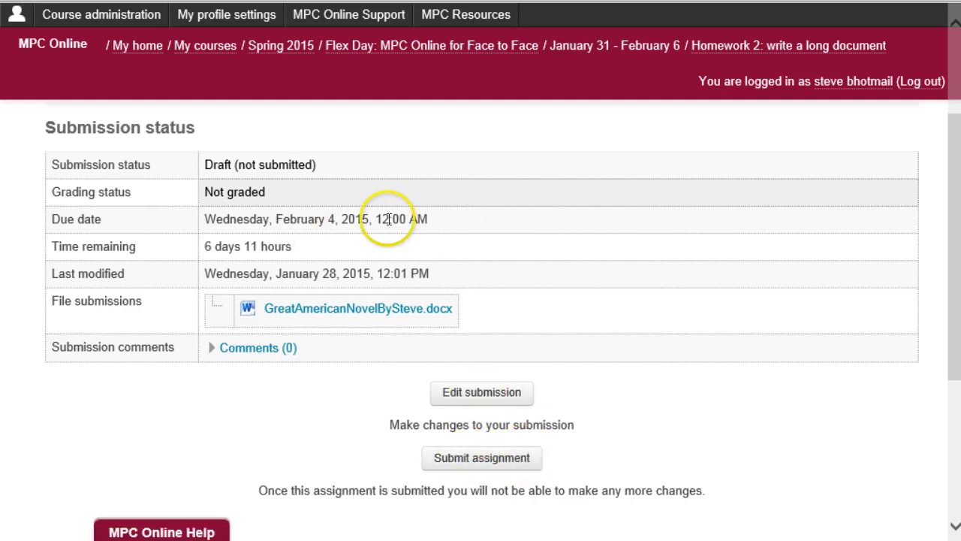
click(481, 460)
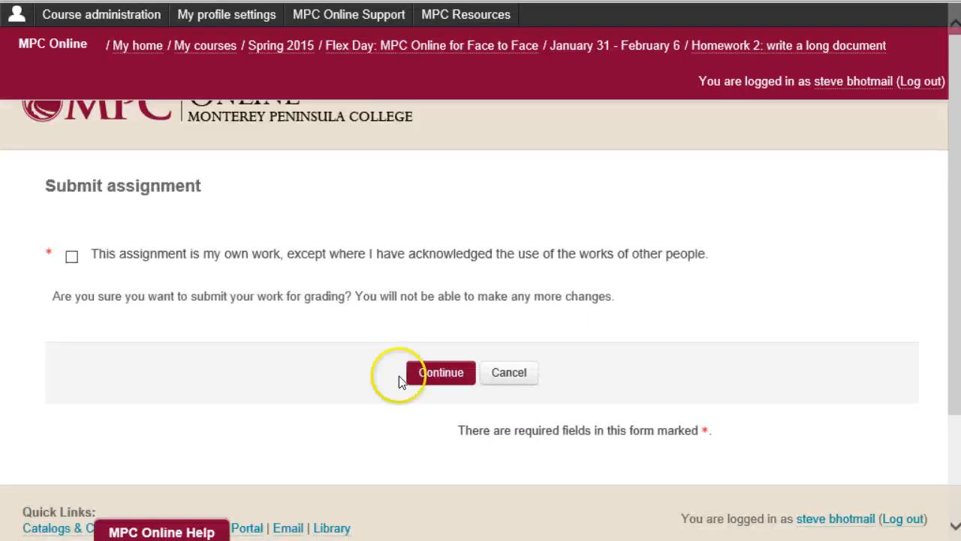
click(72, 256)
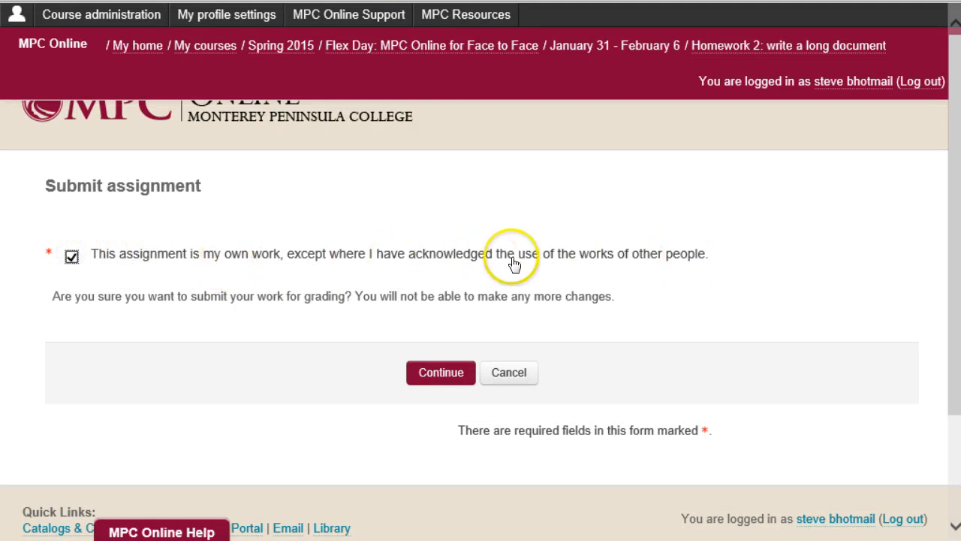
click(440, 378)
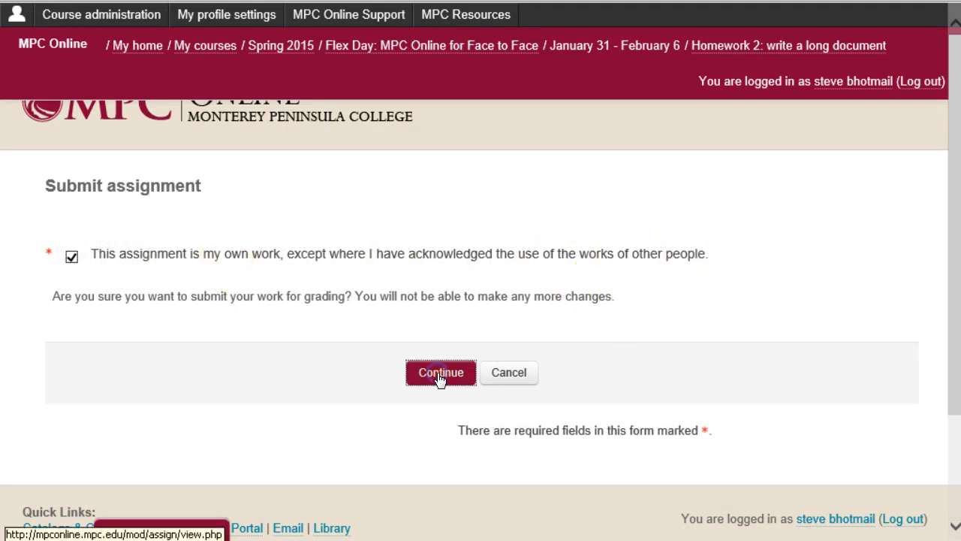
scroll(547, 382, down, 1)
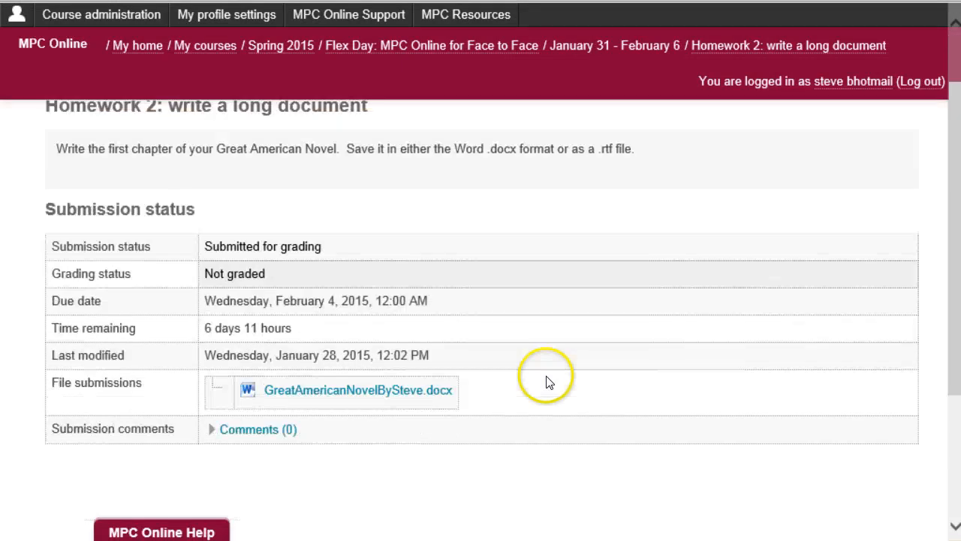
scroll(495, 383, down, 1)
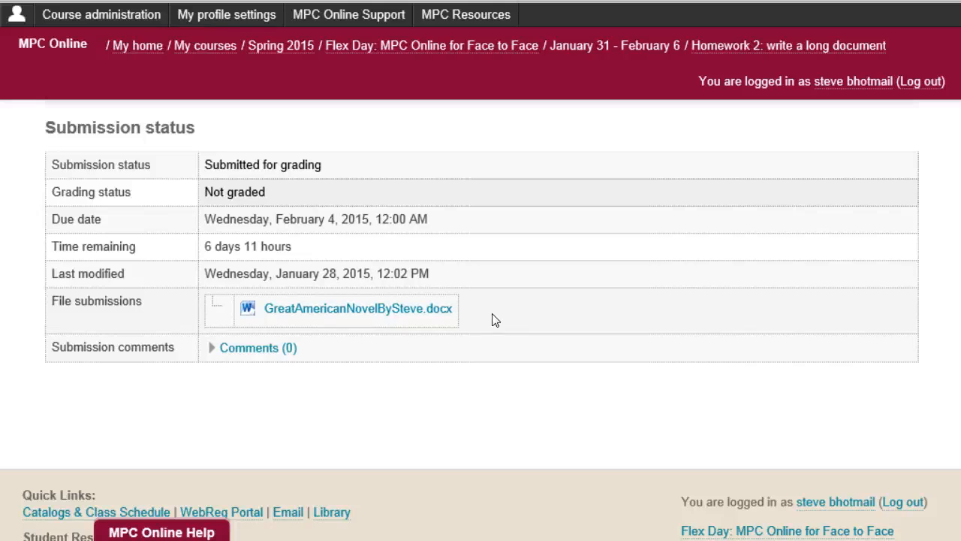
click(452, 314)
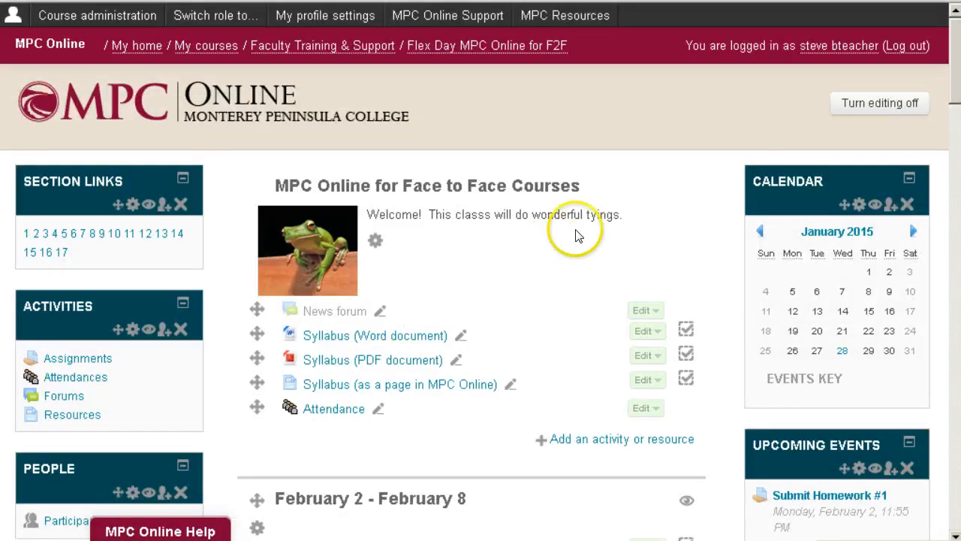
Add a new Assignment activity to the February 9 - February 15 section of the Flex Day MPC Online for F2F course
mouse_move(955, 71)
mouse_down()
mouse_move(954, 93)
mouse_move(957, 69)
mouse_up()
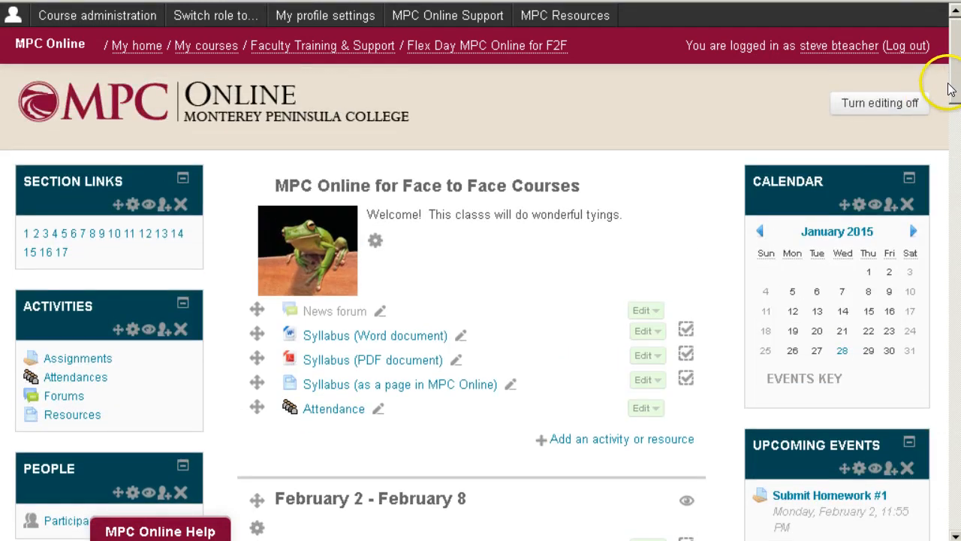
drag(955, 78, 950, 184)
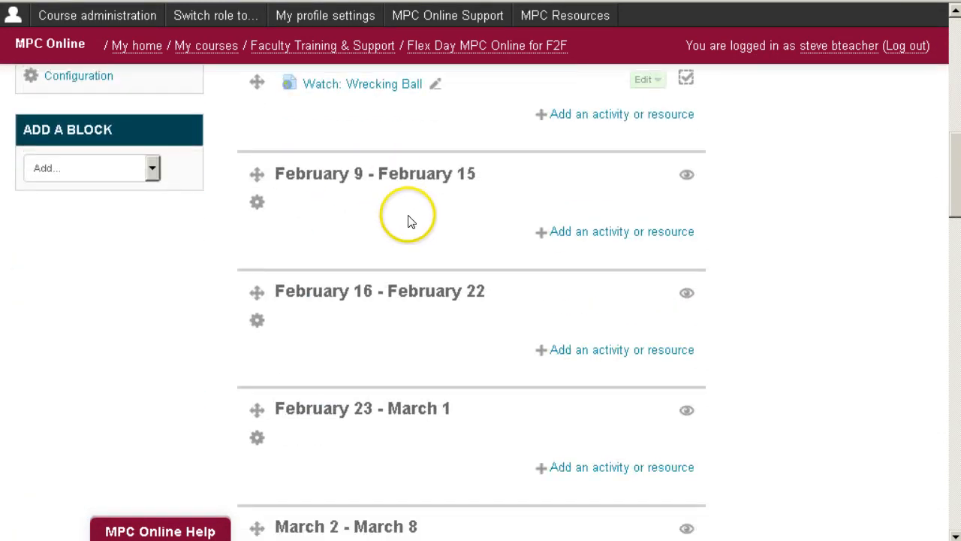
click(617, 234)
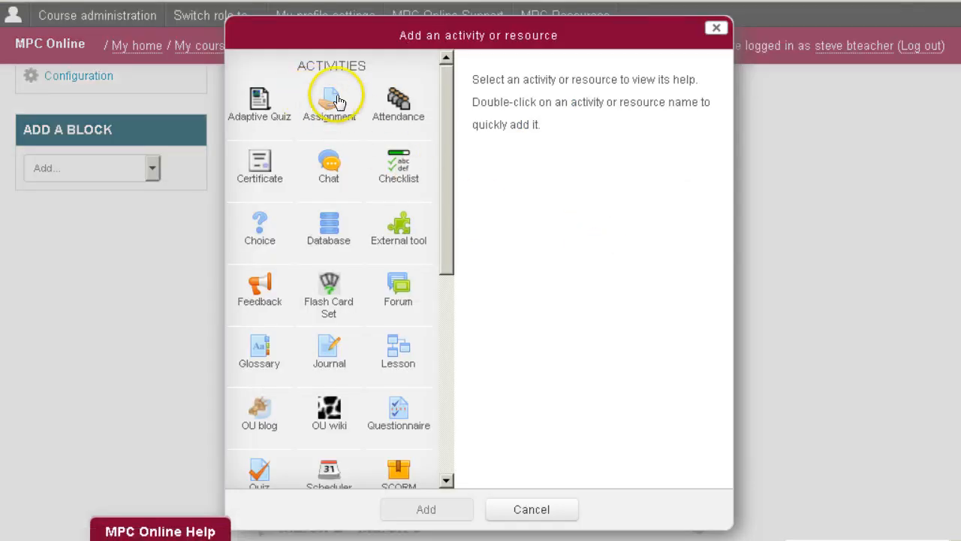
click(330, 107)
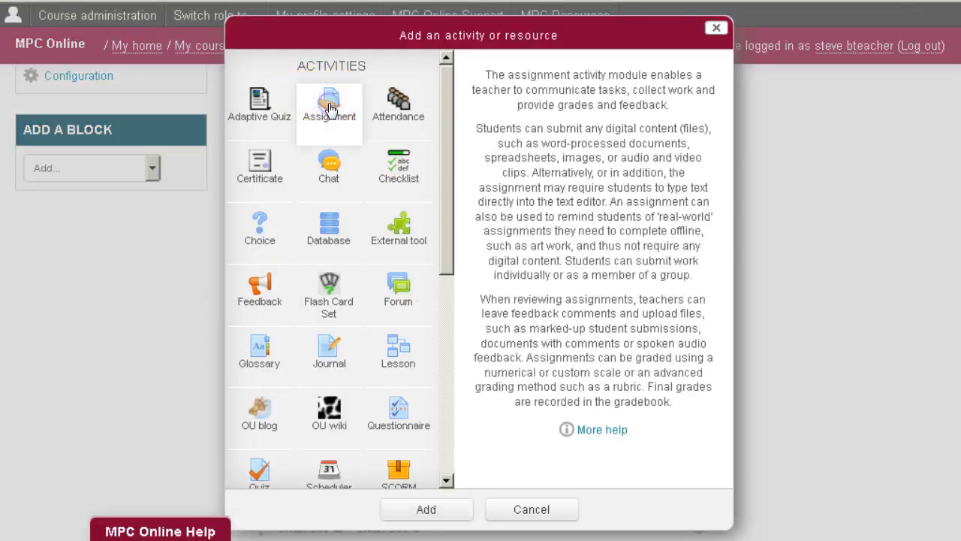
click(430, 508)
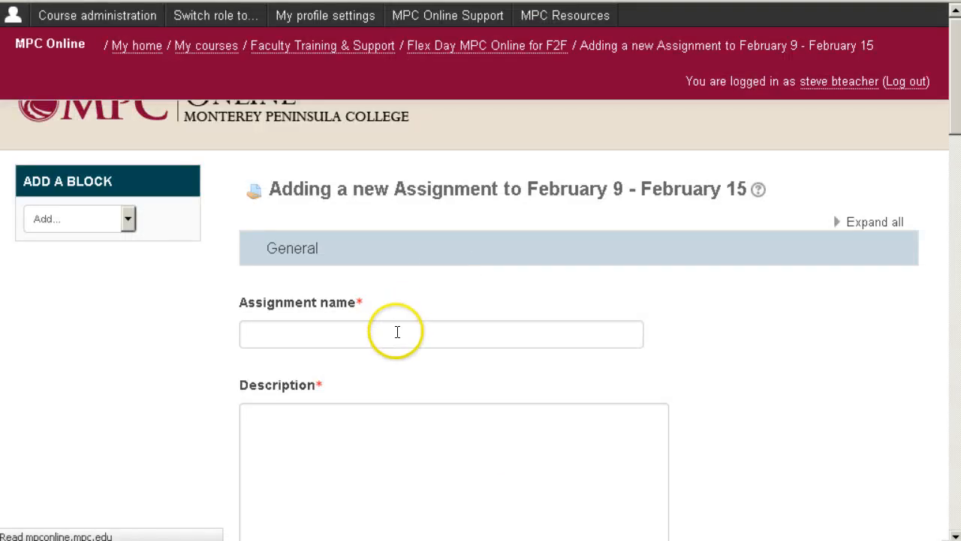
Name the assignment "HW 1: write a paragraph about anything" and enter placeholder instructions for the students as its description
click(397, 332)
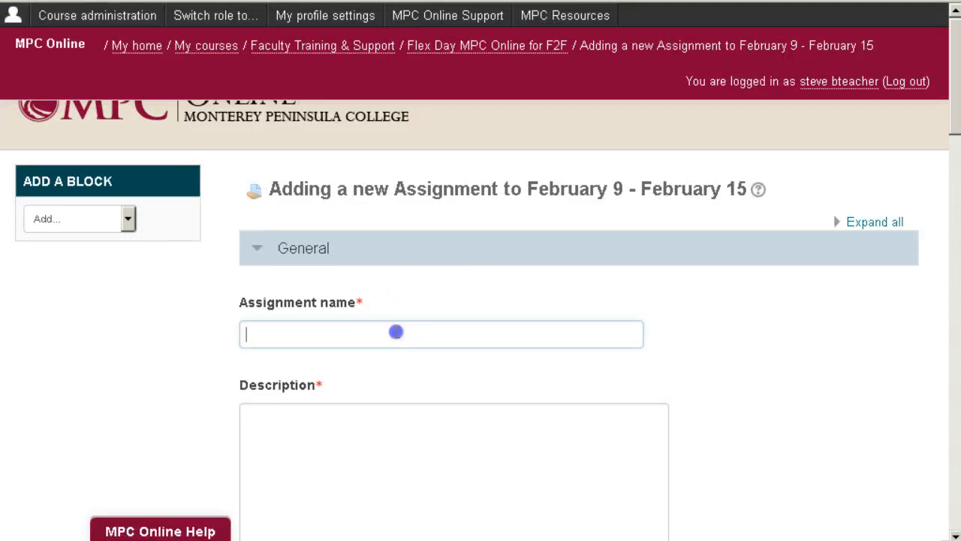
text(HW)
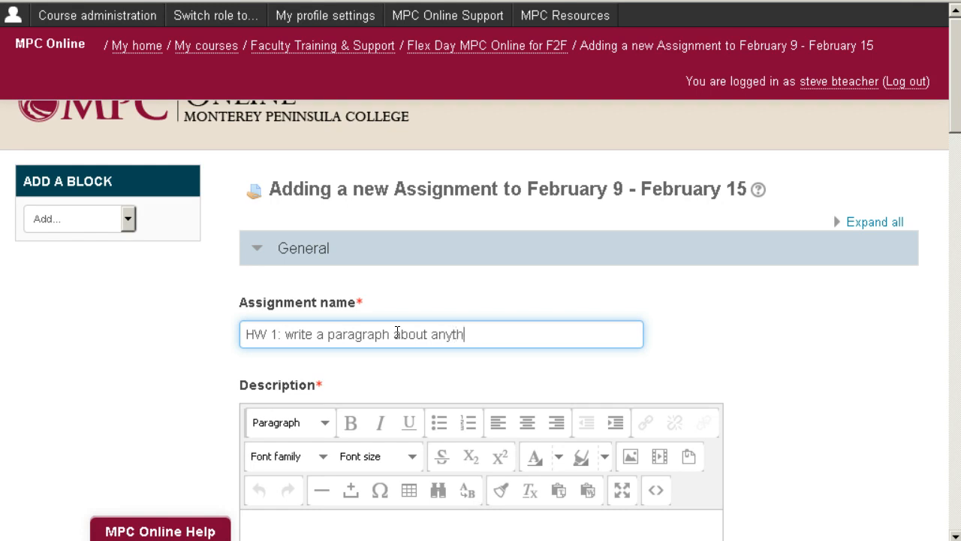
scroll(397, 331, down, 5)
click(362, 238)
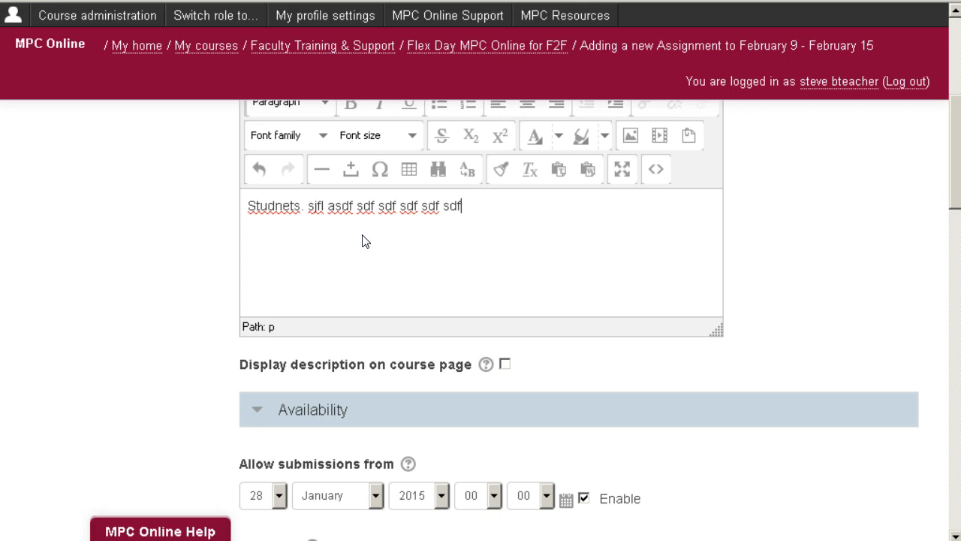
Disable the allow-submissions-from date and set the due time on 4 February 2015 to 23:55
scroll(407, 259, down, 5)
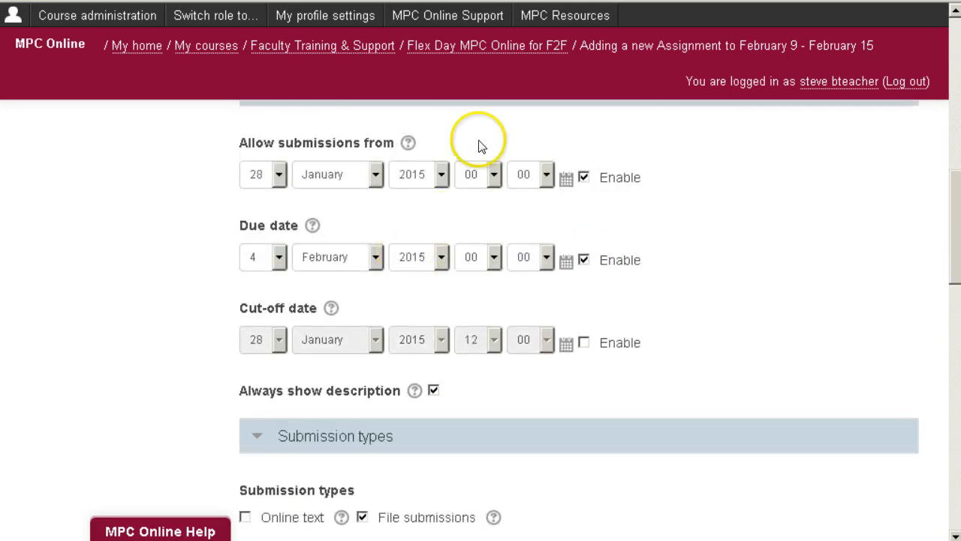
click(584, 177)
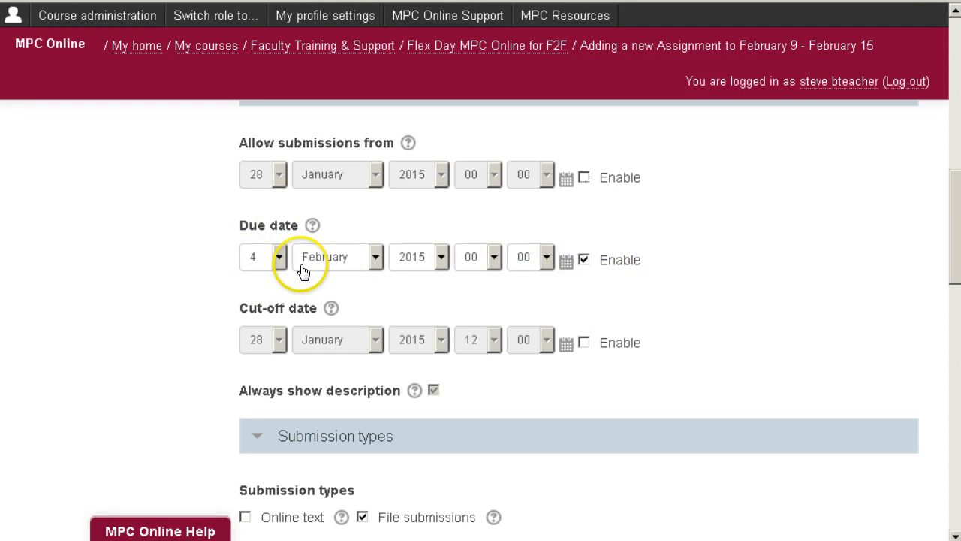
click(492, 261)
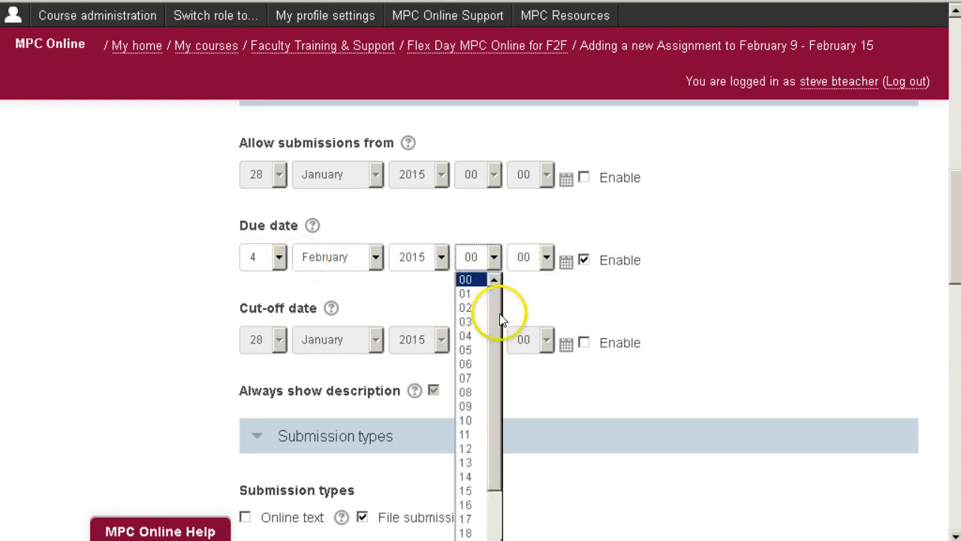
drag(501, 319, 498, 407)
click(476, 529)
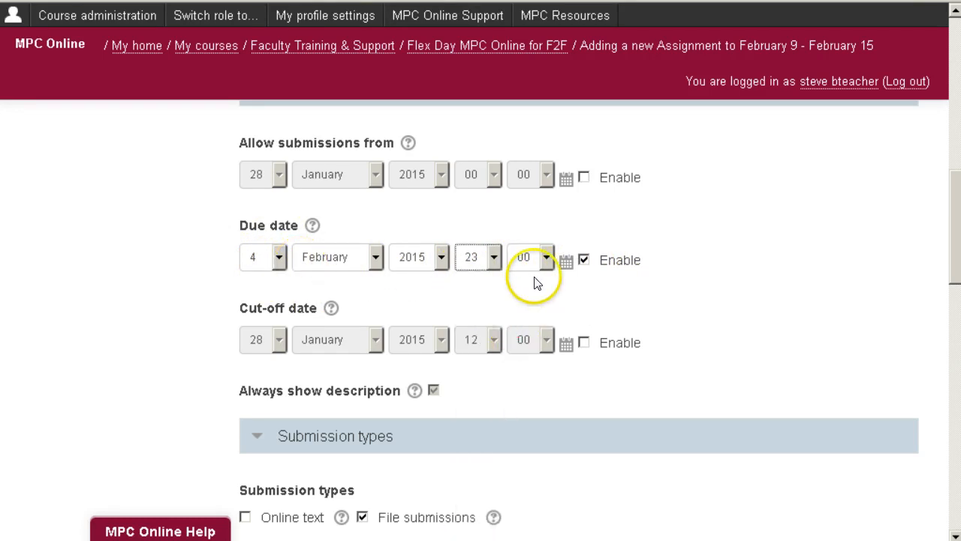
click(546, 259)
click(528, 433)
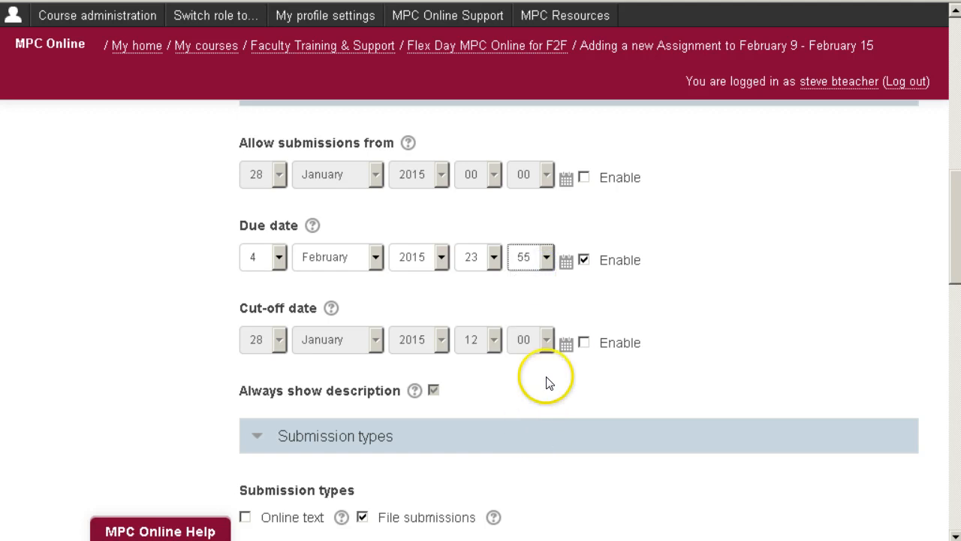
Enable the cut-off date and set it to 4 February 2015 at 23:55
click(585, 343)
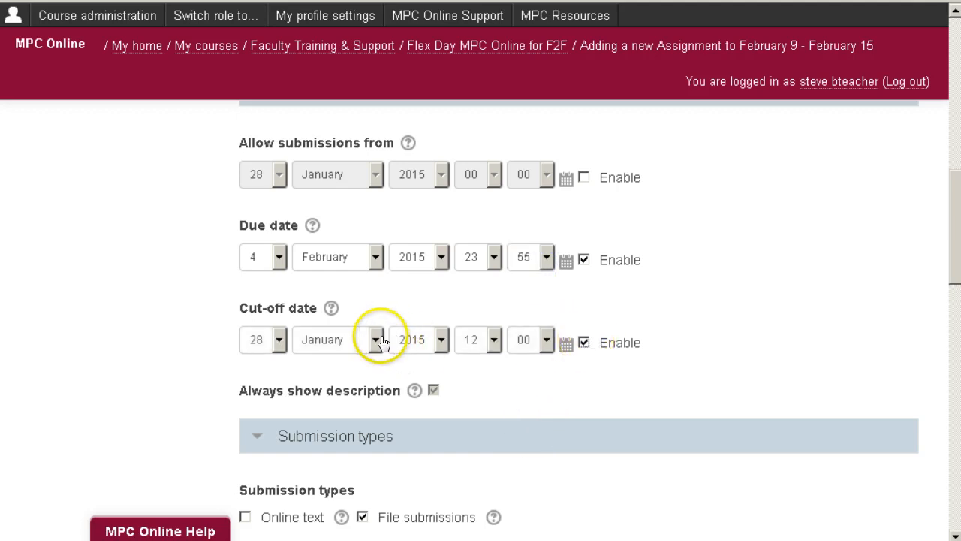
click(565, 344)
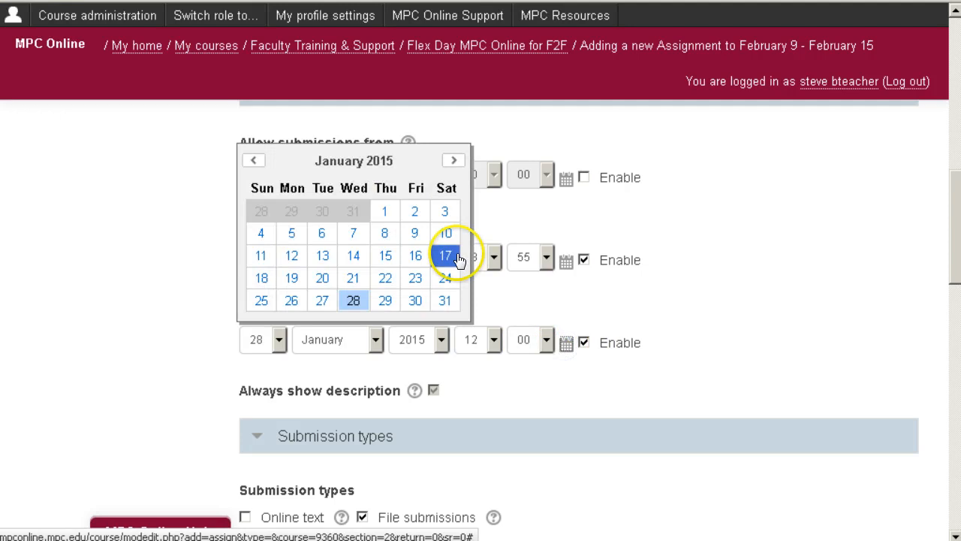
click(453, 160)
click(355, 218)
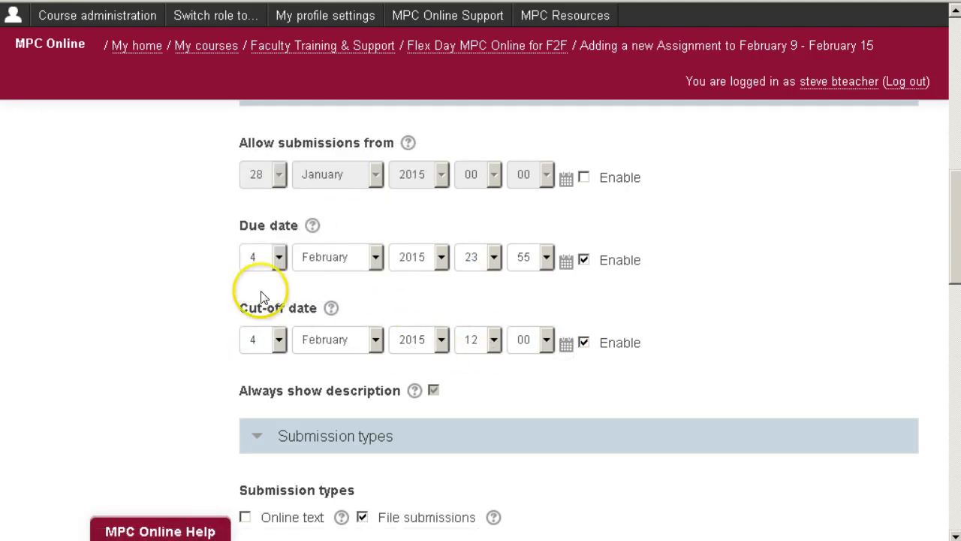
click(495, 341)
click(494, 530)
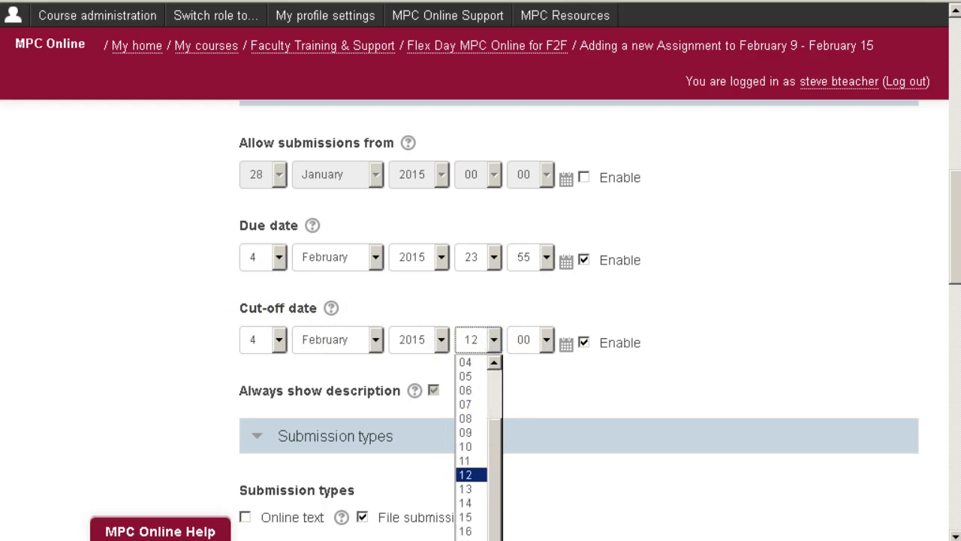
click(473, 540)
click(546, 345)
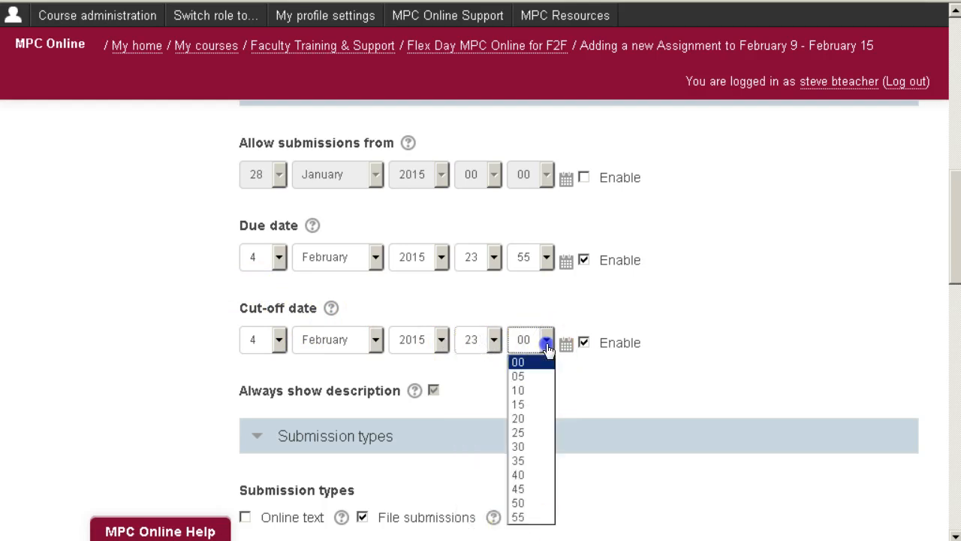
click(527, 516)
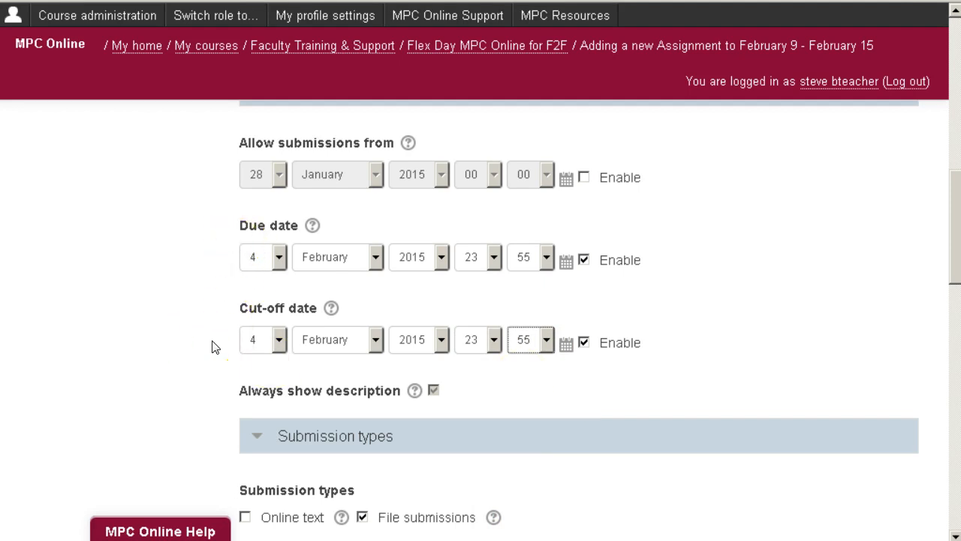
Set the submission types to accept online text only, with file submissions disabled
scroll(195, 347, down, 3)
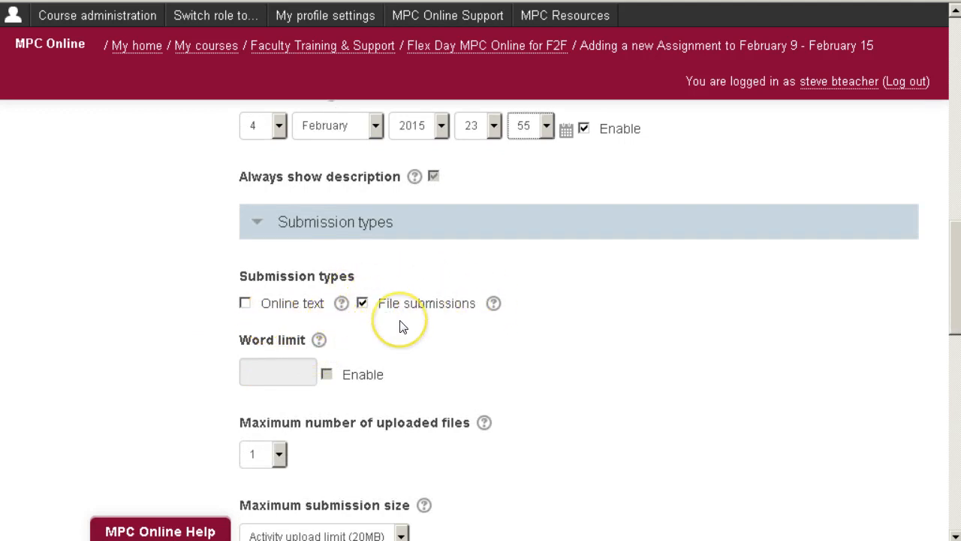
click(243, 304)
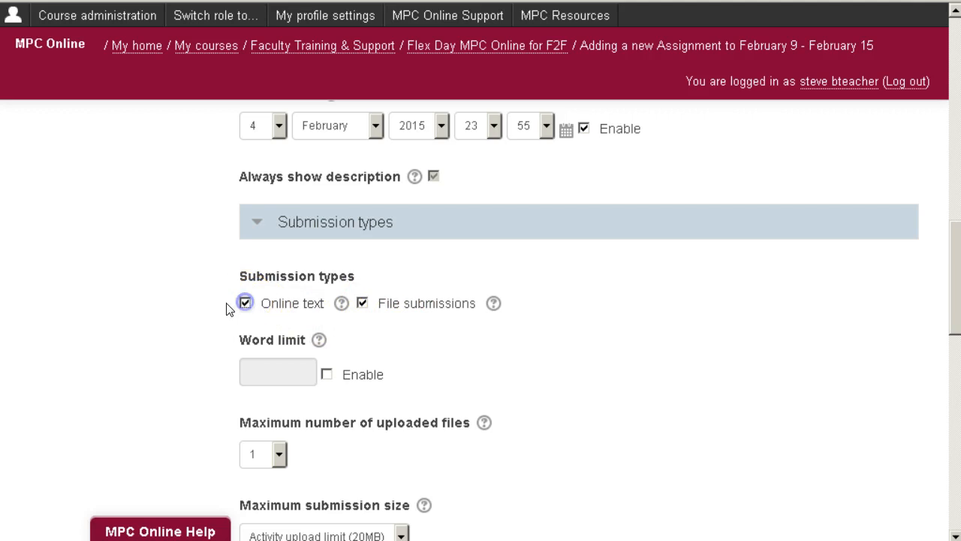
click(146, 318)
scroll(160, 316, up, 10)
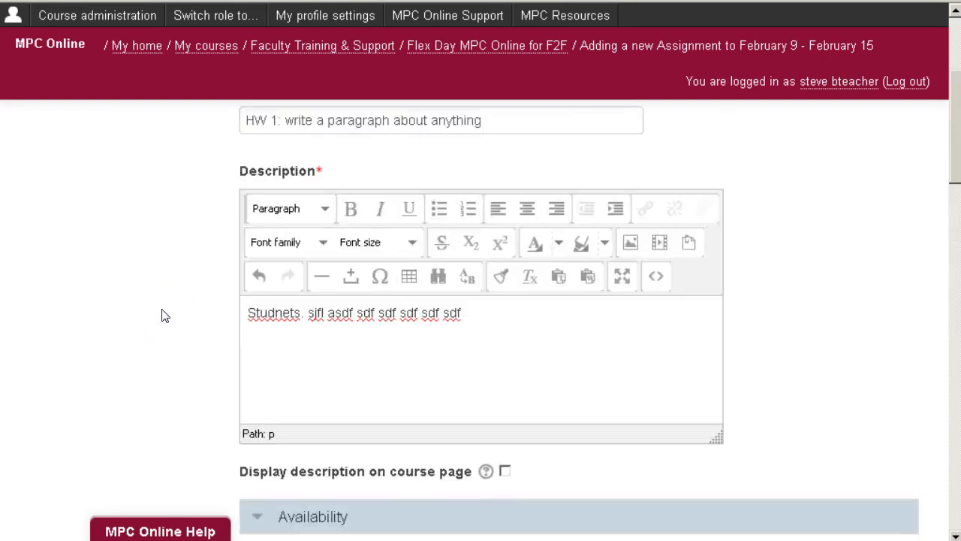
scroll(161, 315, down, 3)
scroll(161, 315, up, 6)
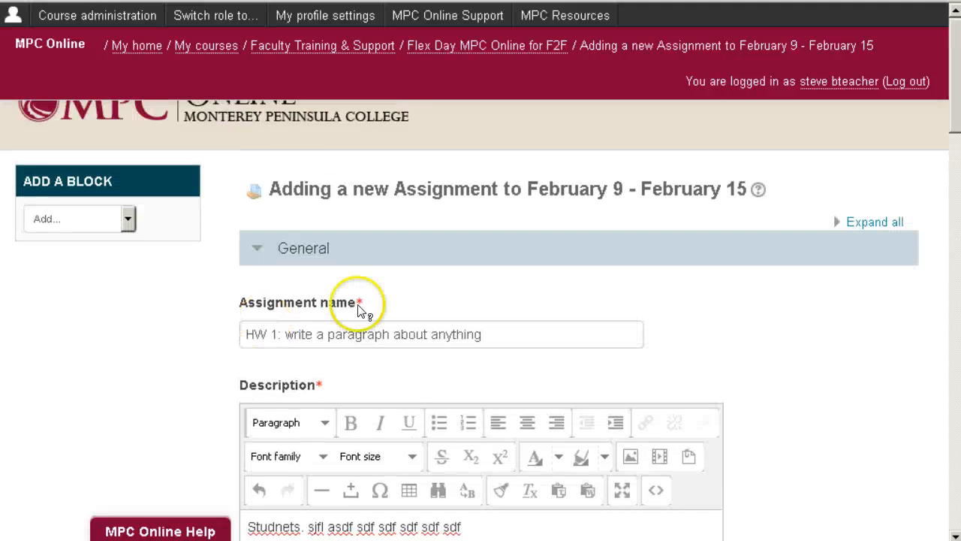
scroll(141, 344, down, 15)
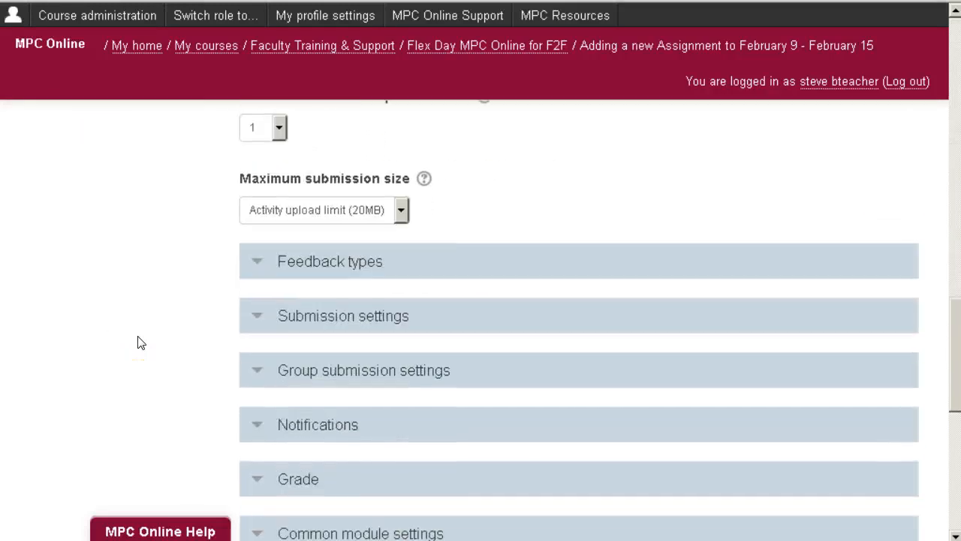
scroll(139, 344, up, 5)
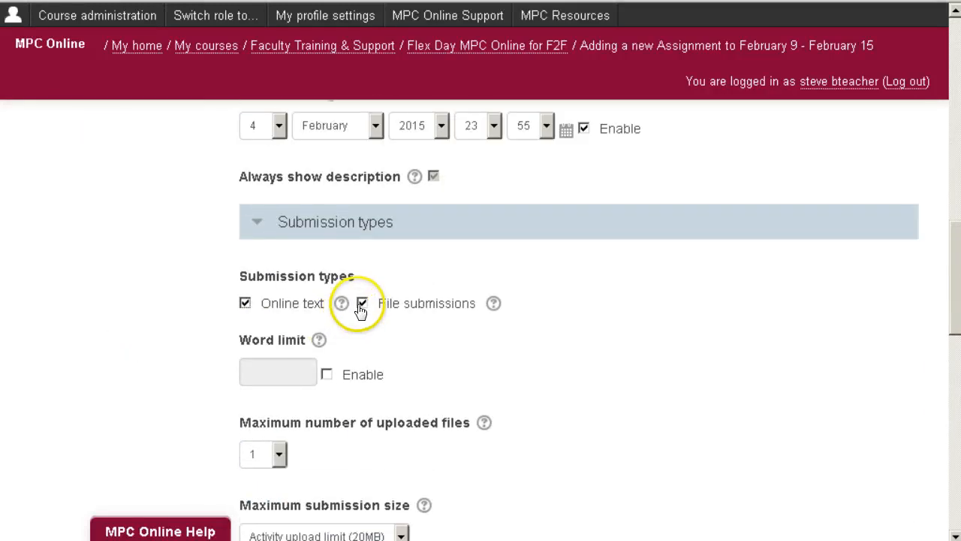
click(361, 303)
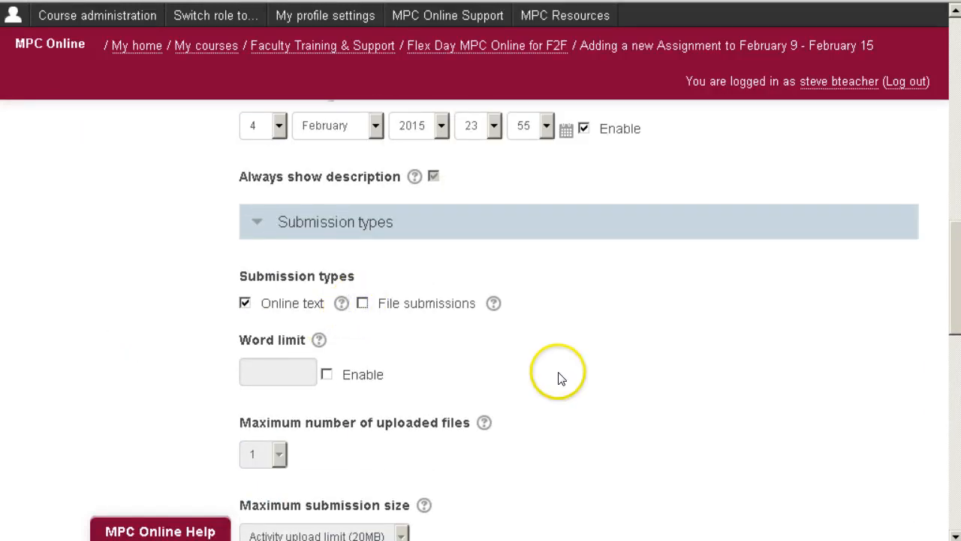
Enable feedback comments and feedback files as the assignment's feedback types
scroll(573, 378, down, 3)
scroll(570, 378, down, 3)
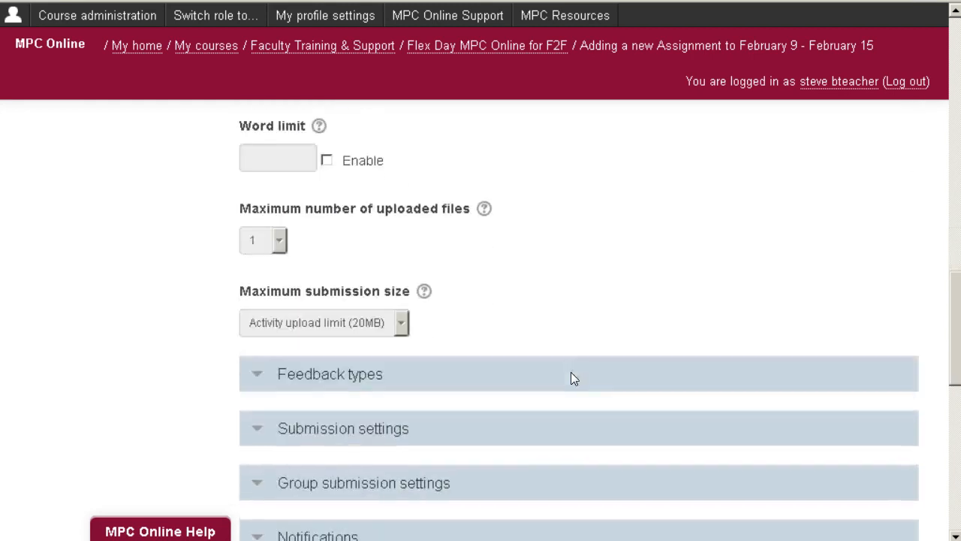
scroll(568, 371, down, 6)
click(270, 172)
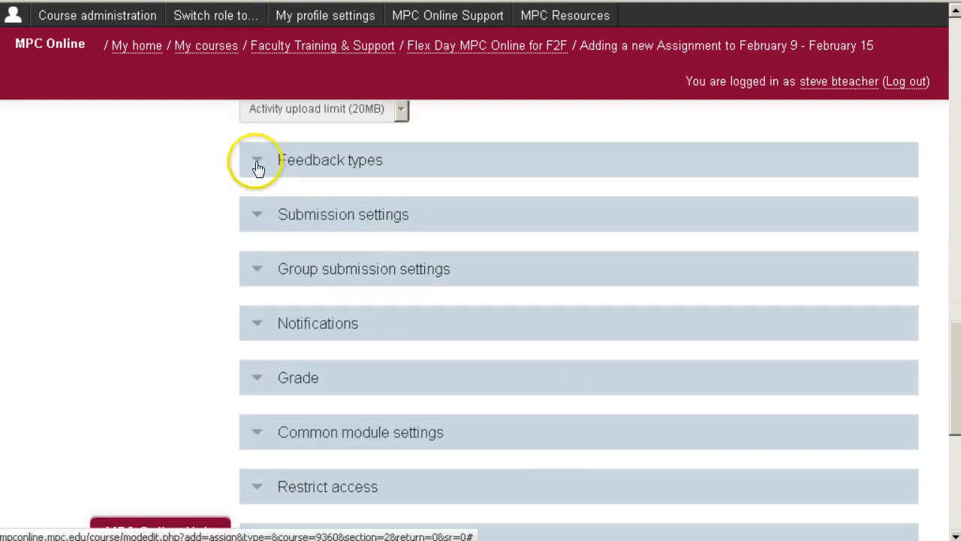
click(253, 162)
click(245, 242)
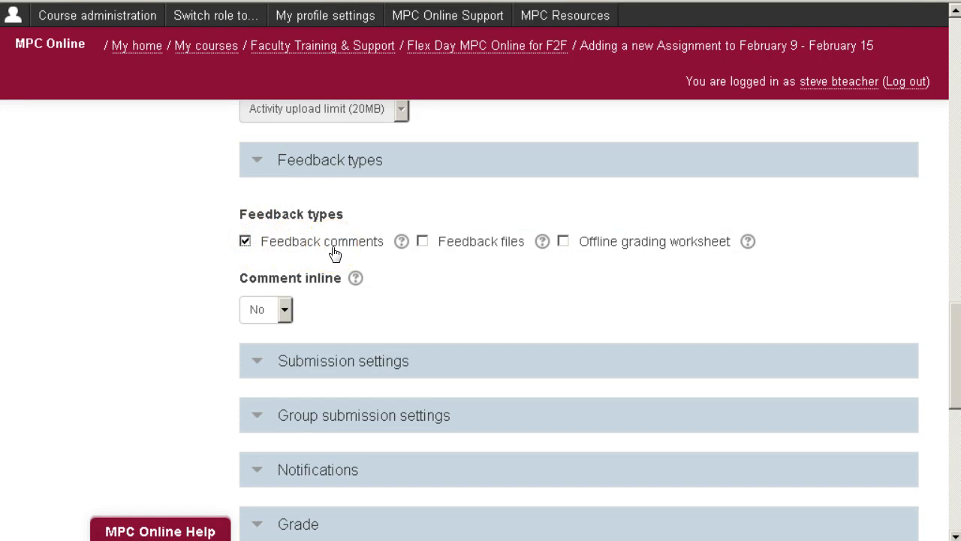
click(422, 242)
click(469, 333)
In the submission settings, set the requirement that students accept the submission statement to Yes
scroll(462, 273, down, 3)
click(255, 255)
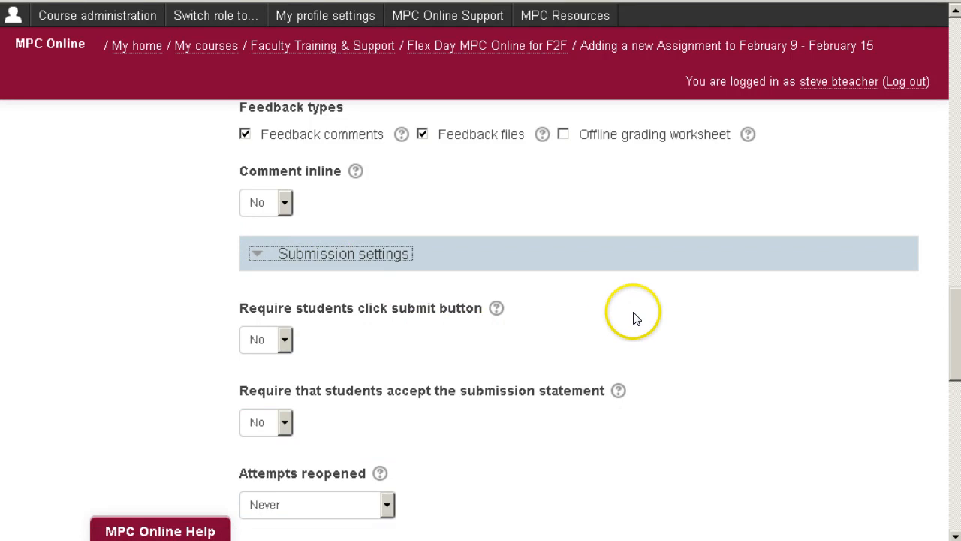
scroll(627, 320, down, 3)
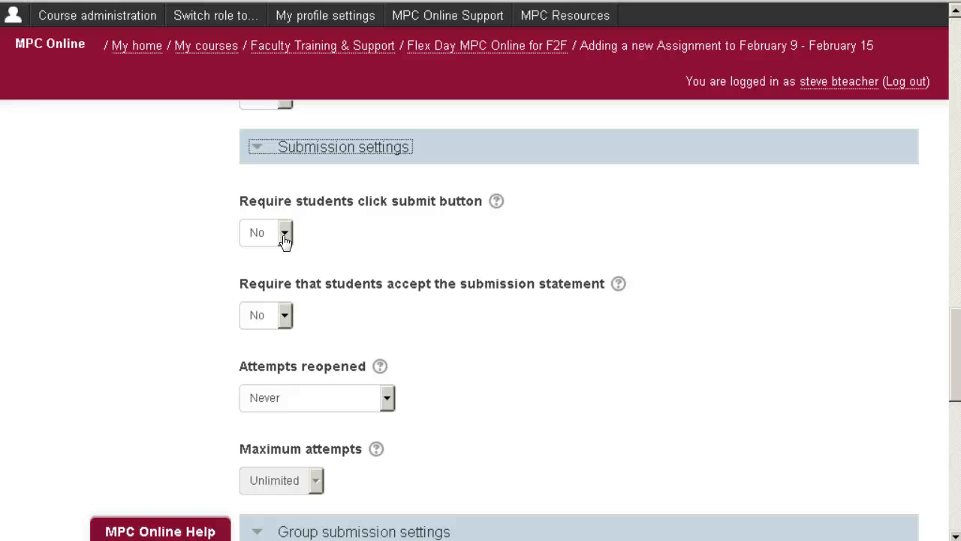
click(286, 316)
click(277, 353)
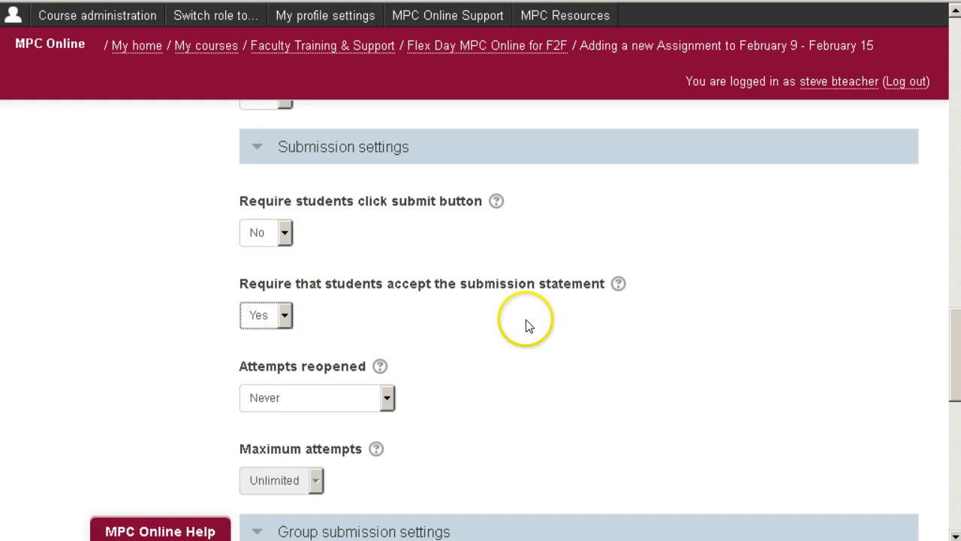
scroll(497, 319, down, 3)
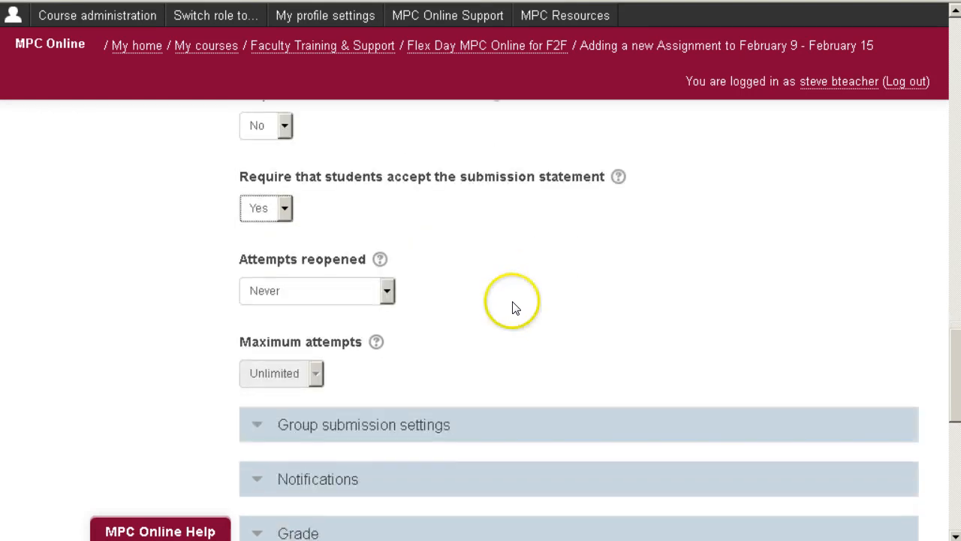
scroll(518, 295, down, 9)
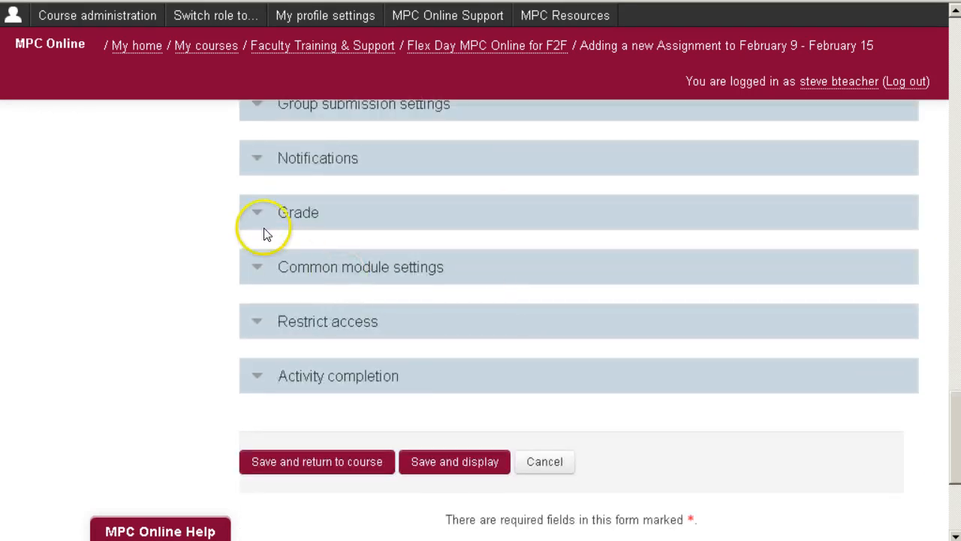
Set the assignment's maximum grade to 20 points
click(263, 221)
scroll(532, 350, down, 3)
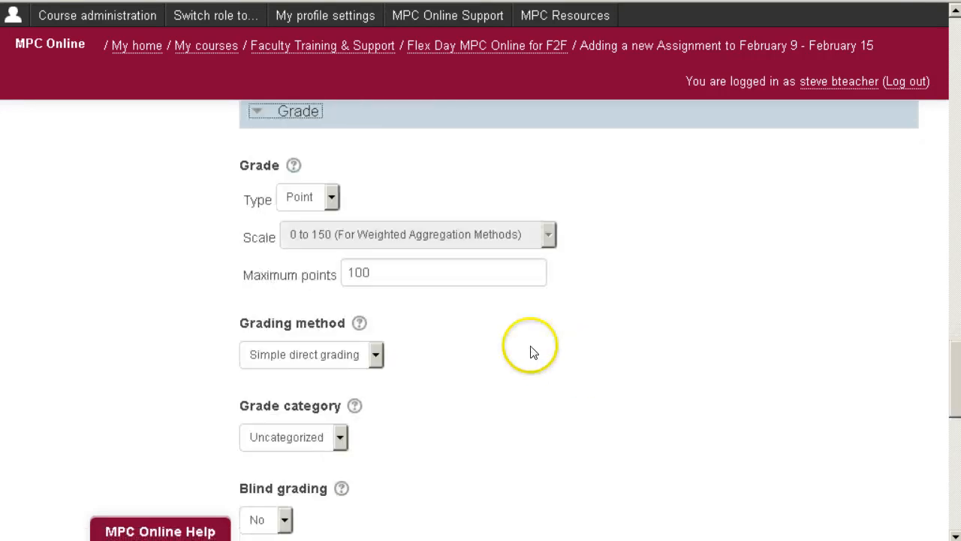
drag(394, 268, 315, 267)
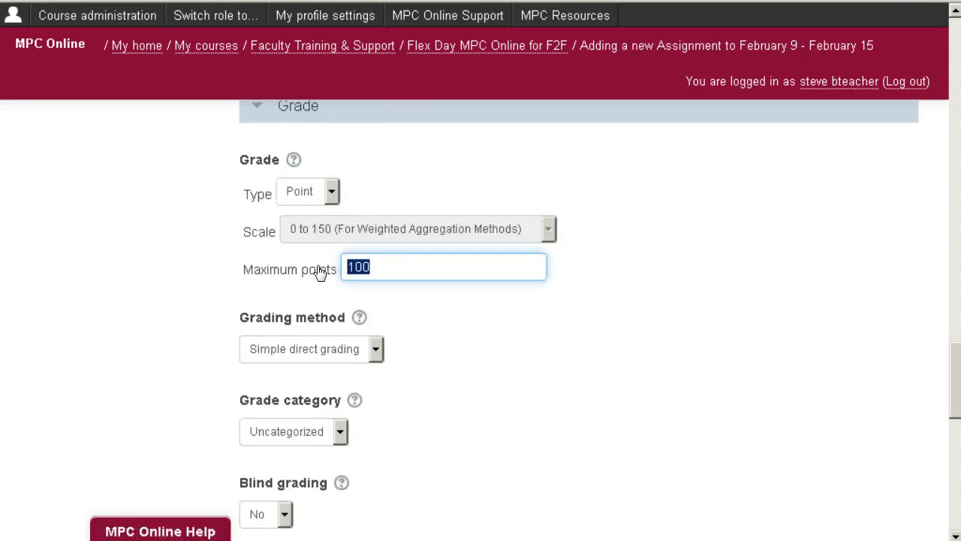
text(20)
Set completion tracking to show the activity as complete when conditions are met, requiring students to submit to the activity
scroll(472, 290, down, 5)
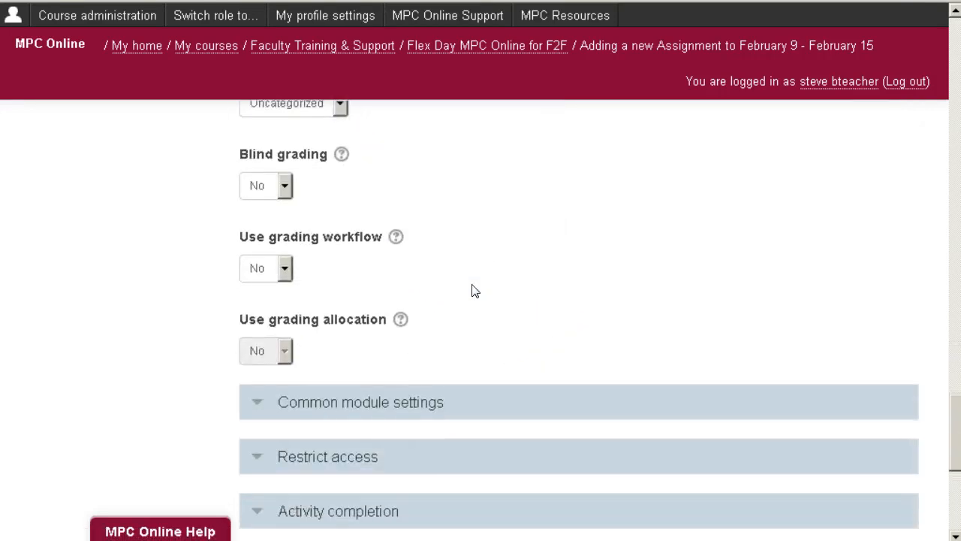
scroll(472, 290, down, 5)
click(258, 200)
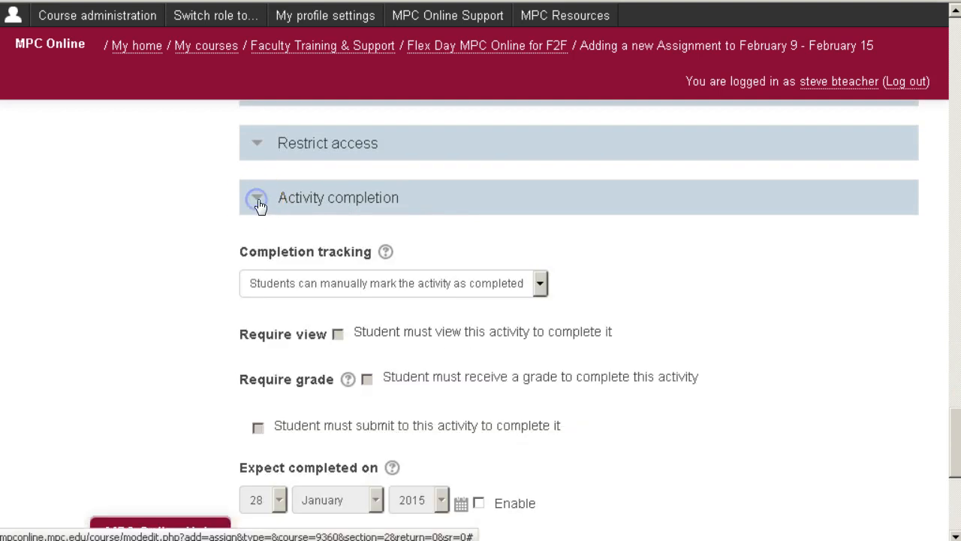
click(387, 283)
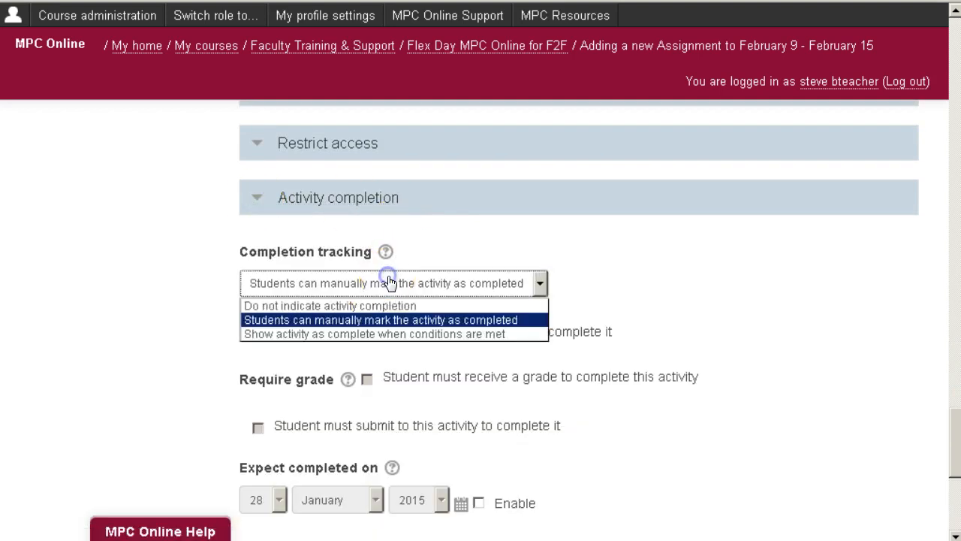
click(382, 334)
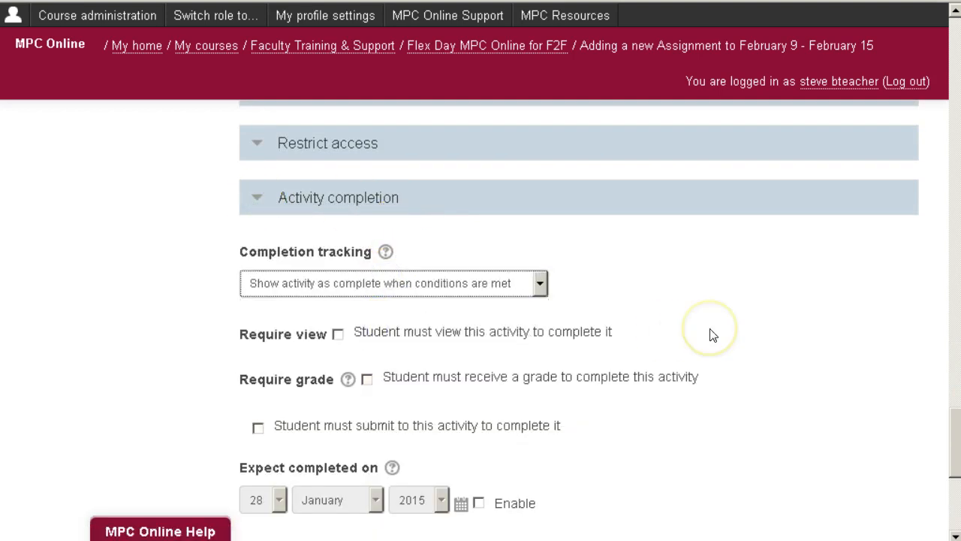
scroll(710, 334, down, 3)
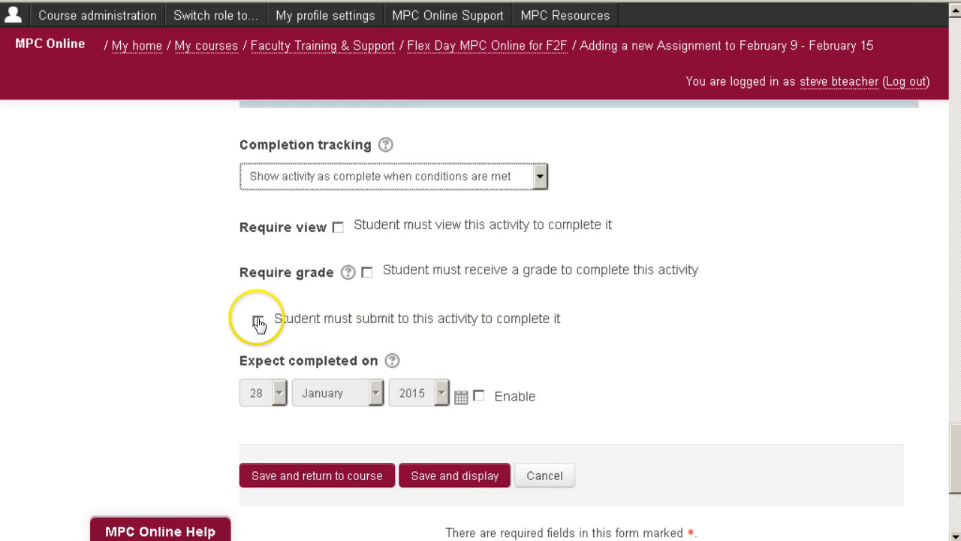
click(258, 323)
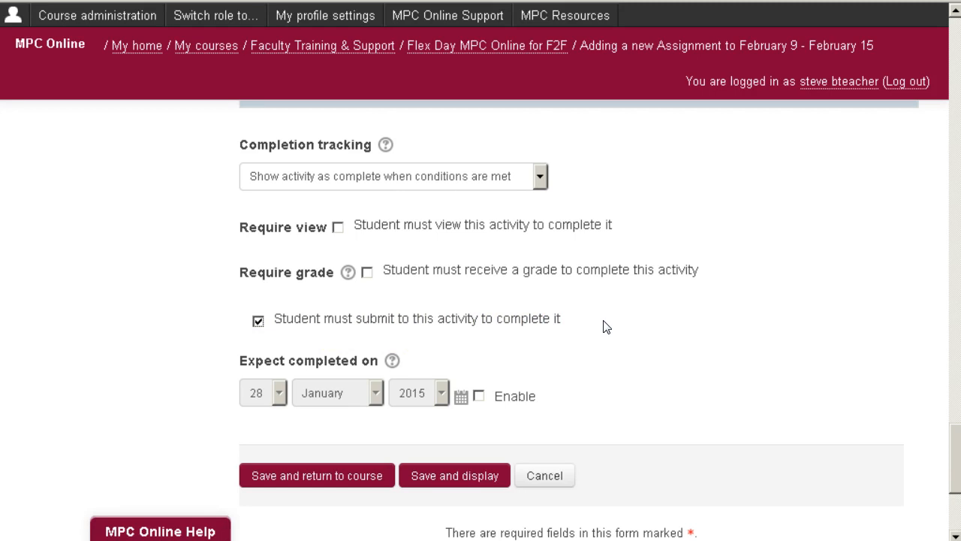
Save the assignment, return to the course, and bring up its entry in the February 9 - February 15 section
scroll(607, 327, down, 3)
click(351, 368)
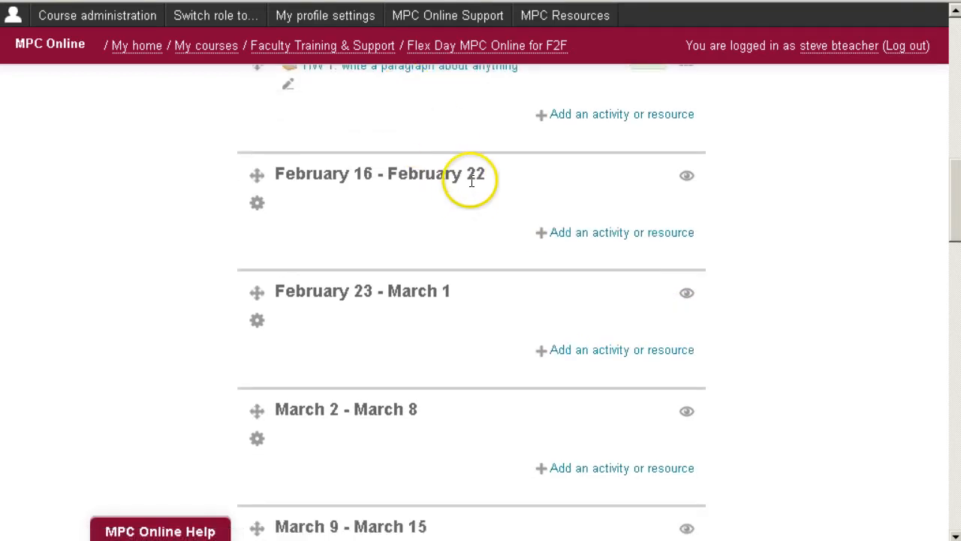
scroll(430, 303, up, 4)
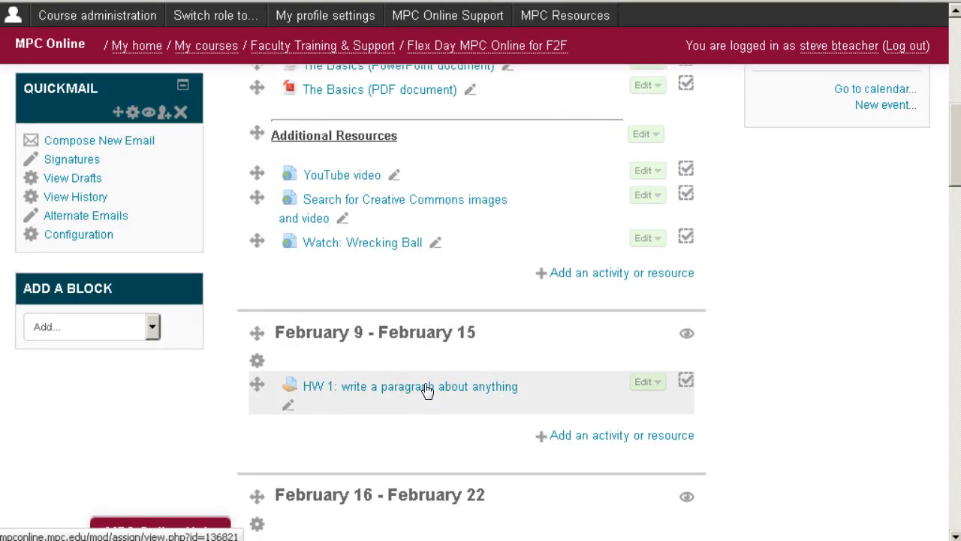